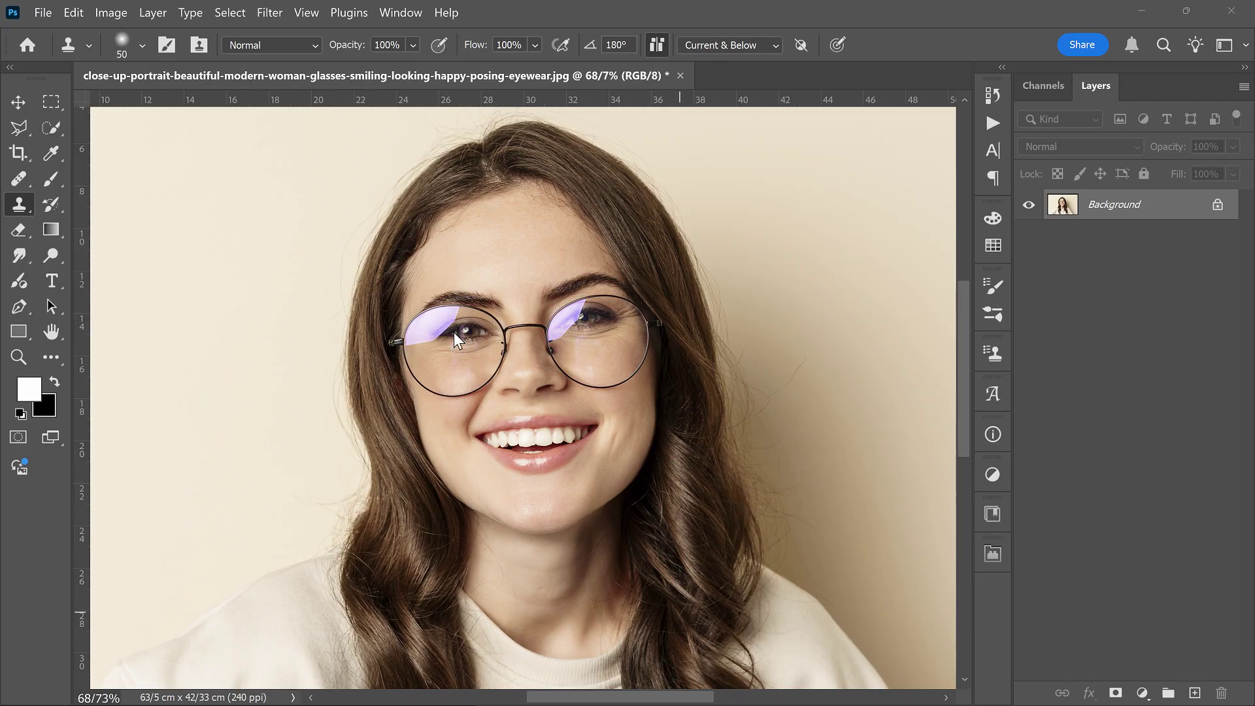
Step: Zoom to 172% and centre the view on both purple lens reflections
scroll(453, 332, up, 5)
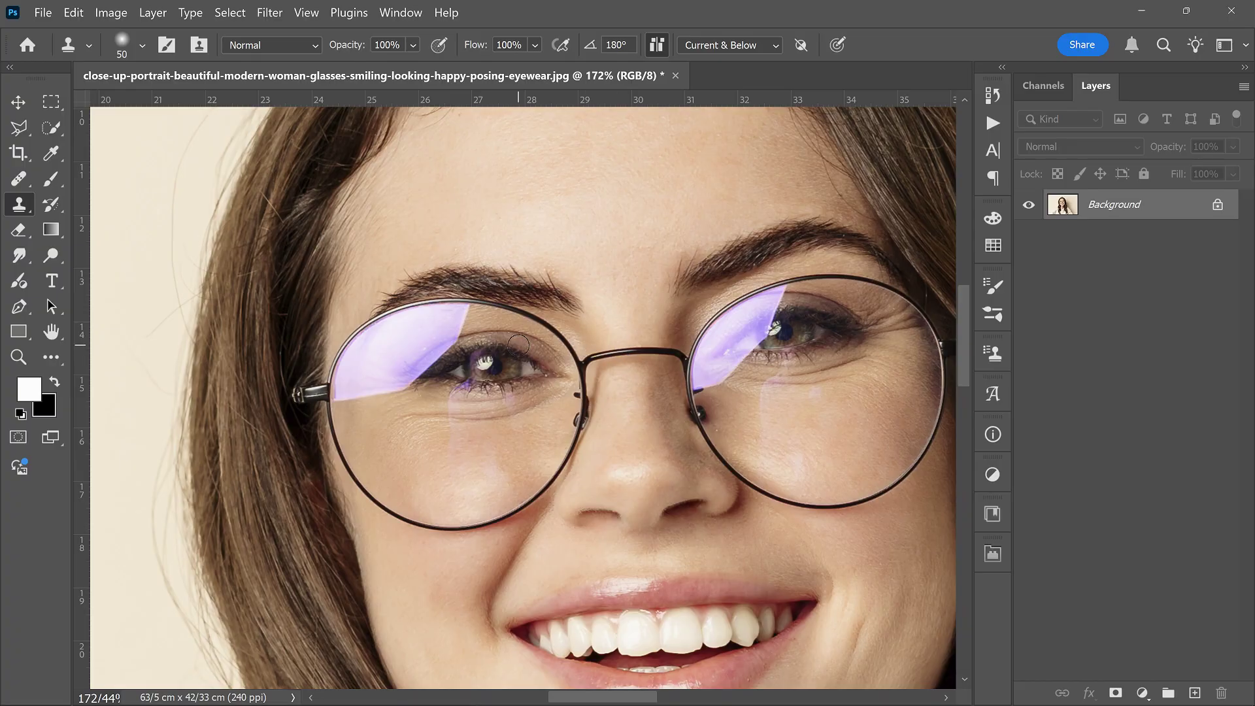
drag(519, 345, 426, 334)
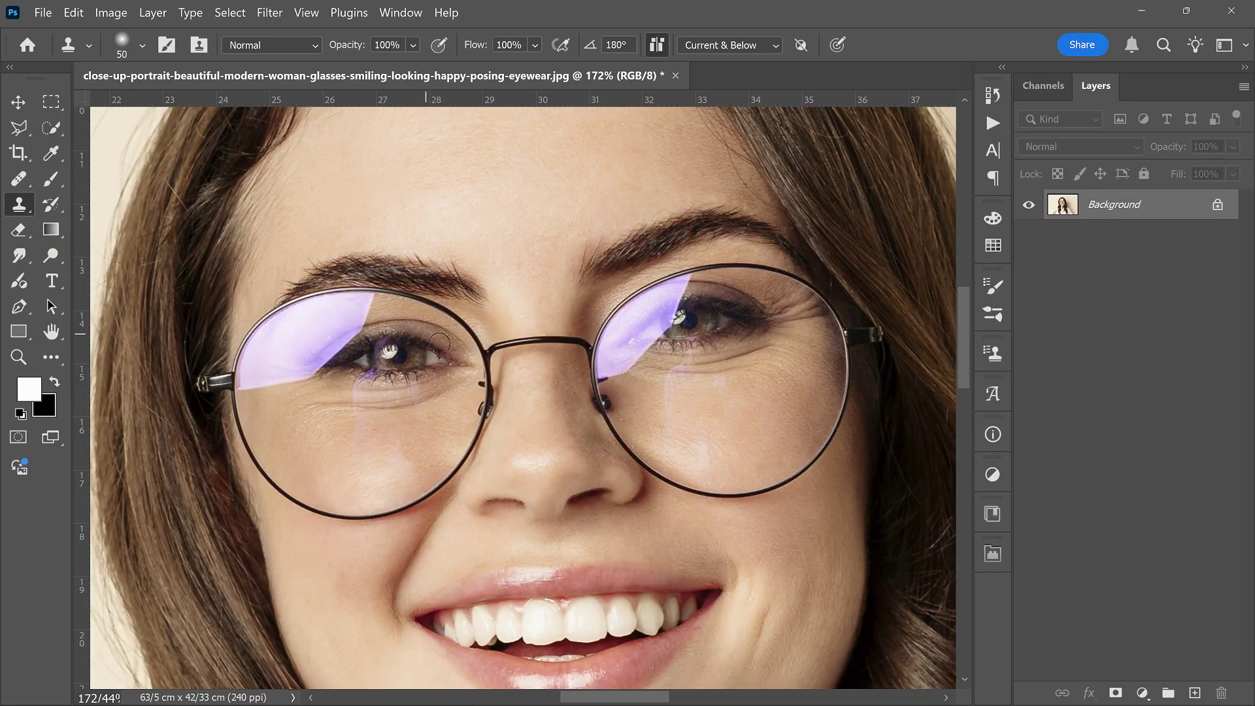
key(v)
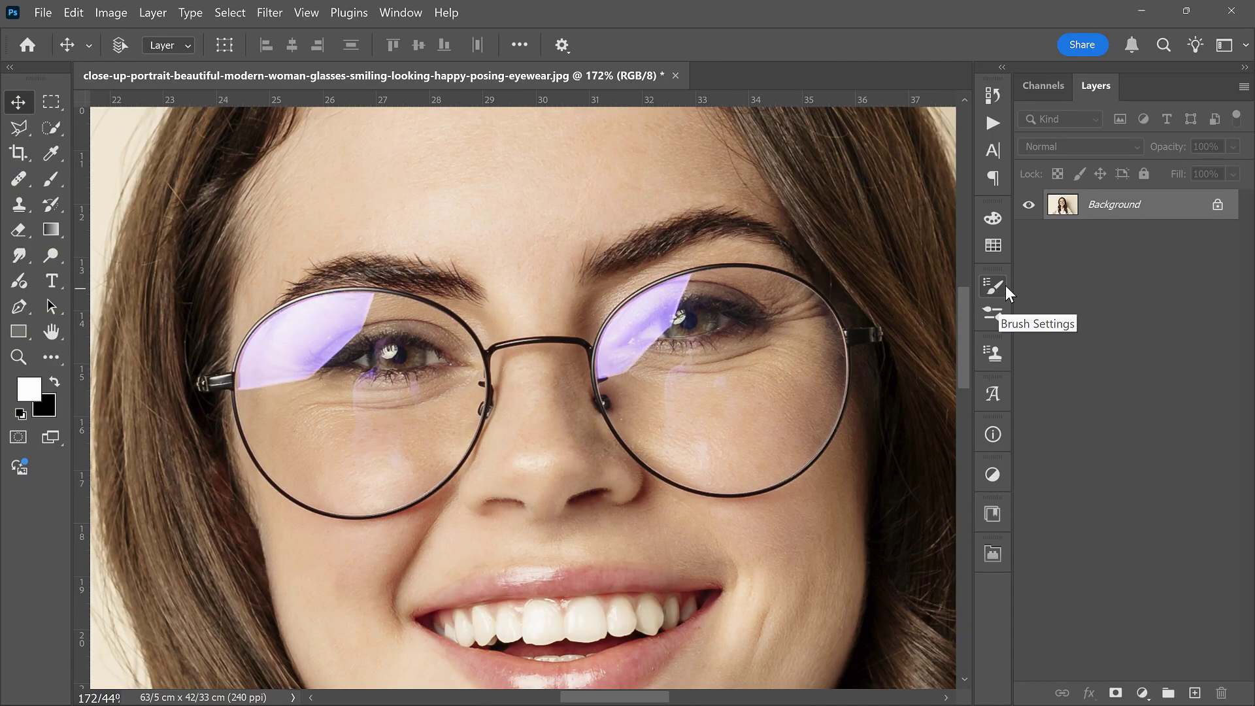
Step: Add a mid-grey Solid Color fill layer set to Color blend mode above Background
click(1142, 691)
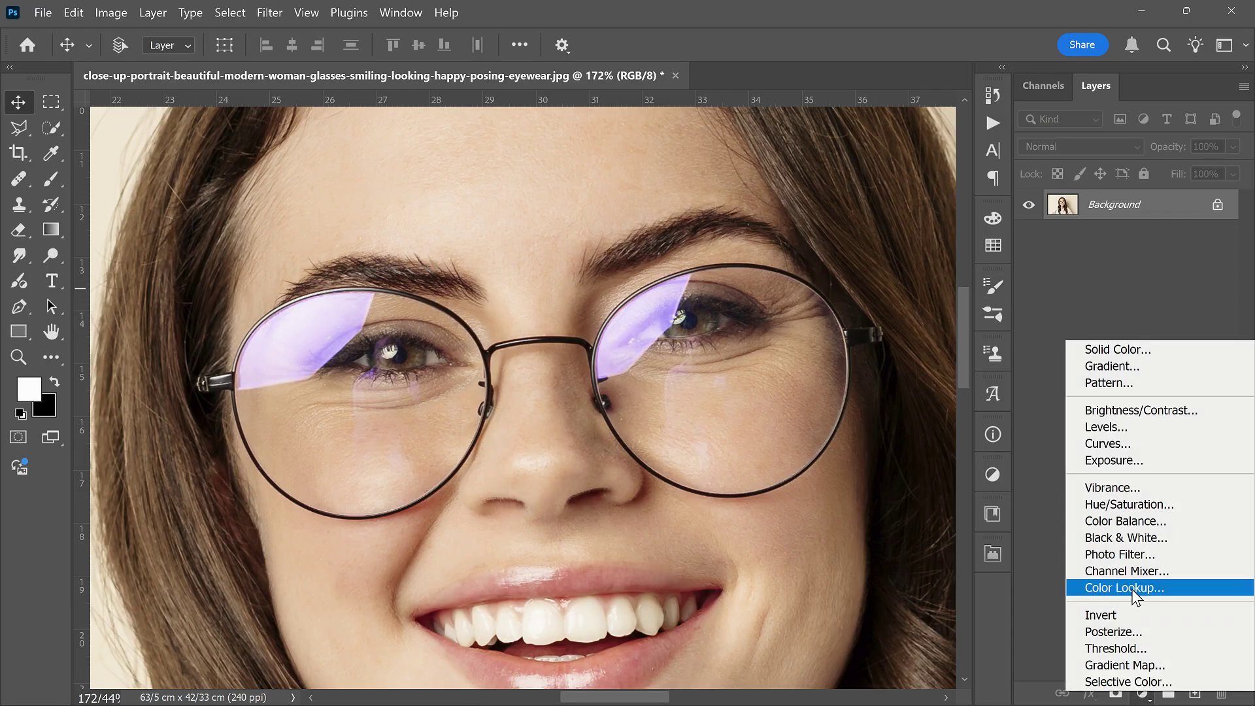
click(1111, 349)
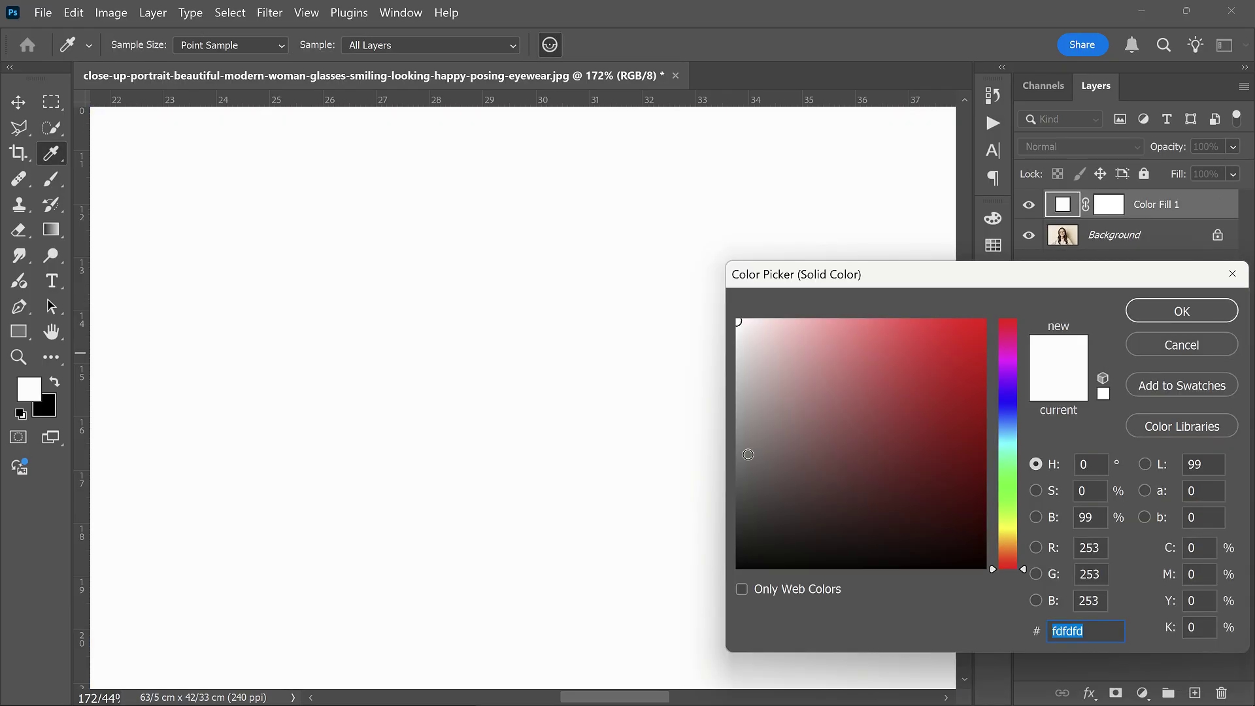
mouse_move(810, 425)
mouse_down()
mouse_move(712, 460)
mouse_move(725, 459)
mouse_up()
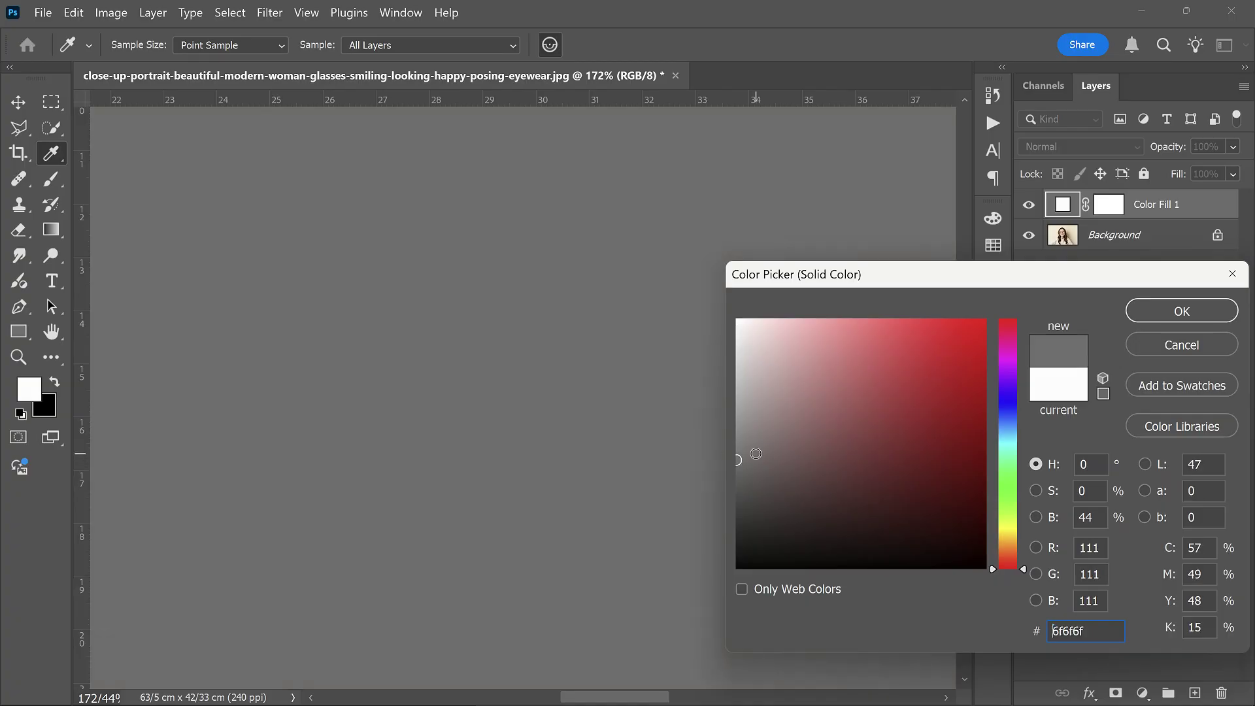
click(1182, 320)
click(1105, 148)
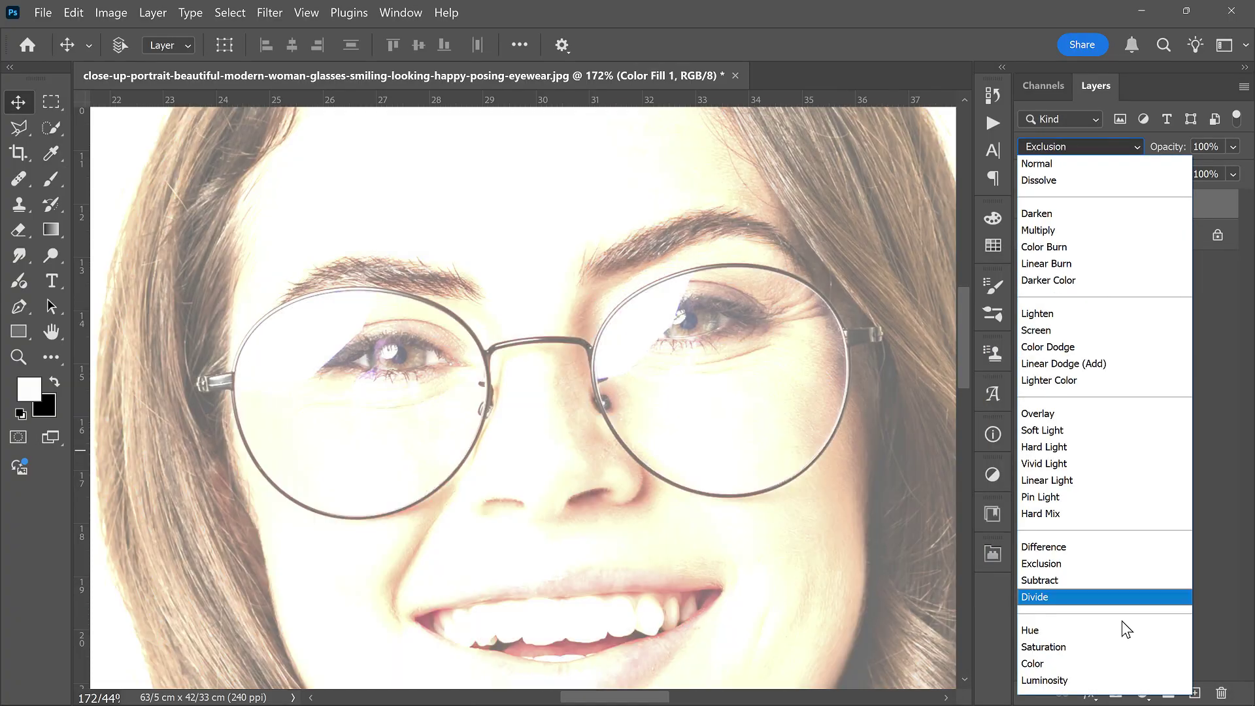
click(1124, 664)
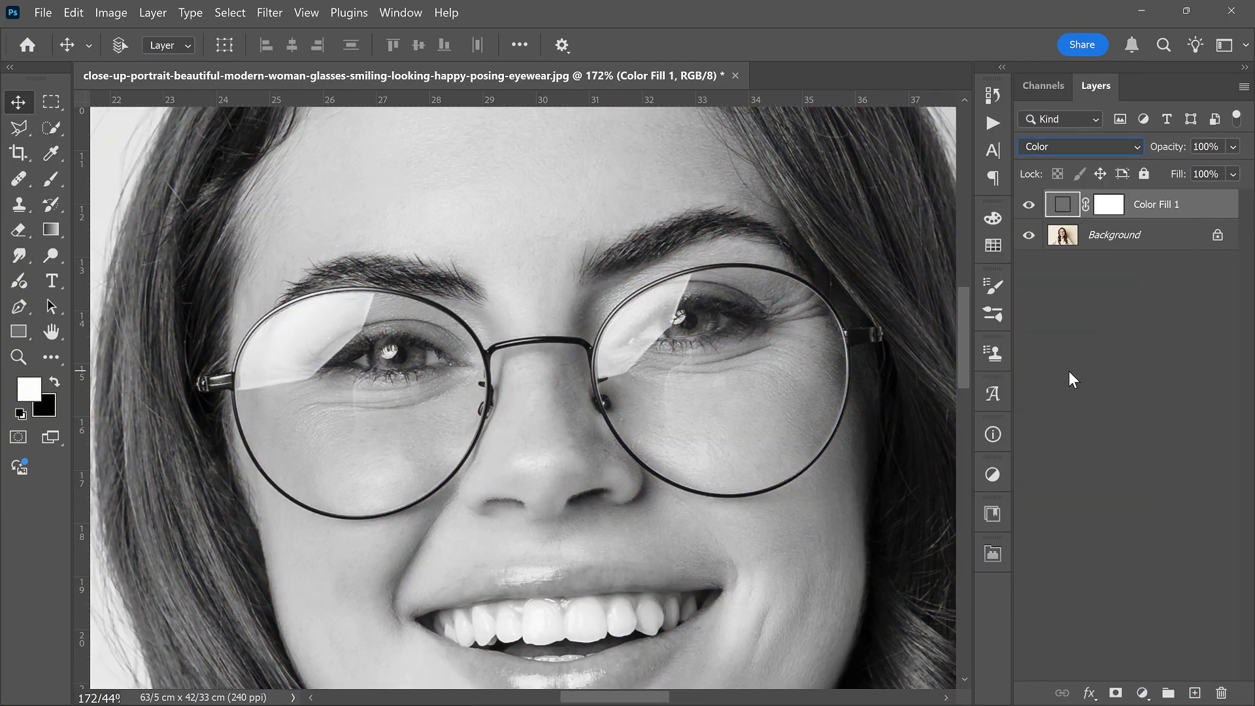
click(1124, 235)
Step: Add a Soft Light Curves layer with the curve pulled down, and invert its mask to black
click(1142, 694)
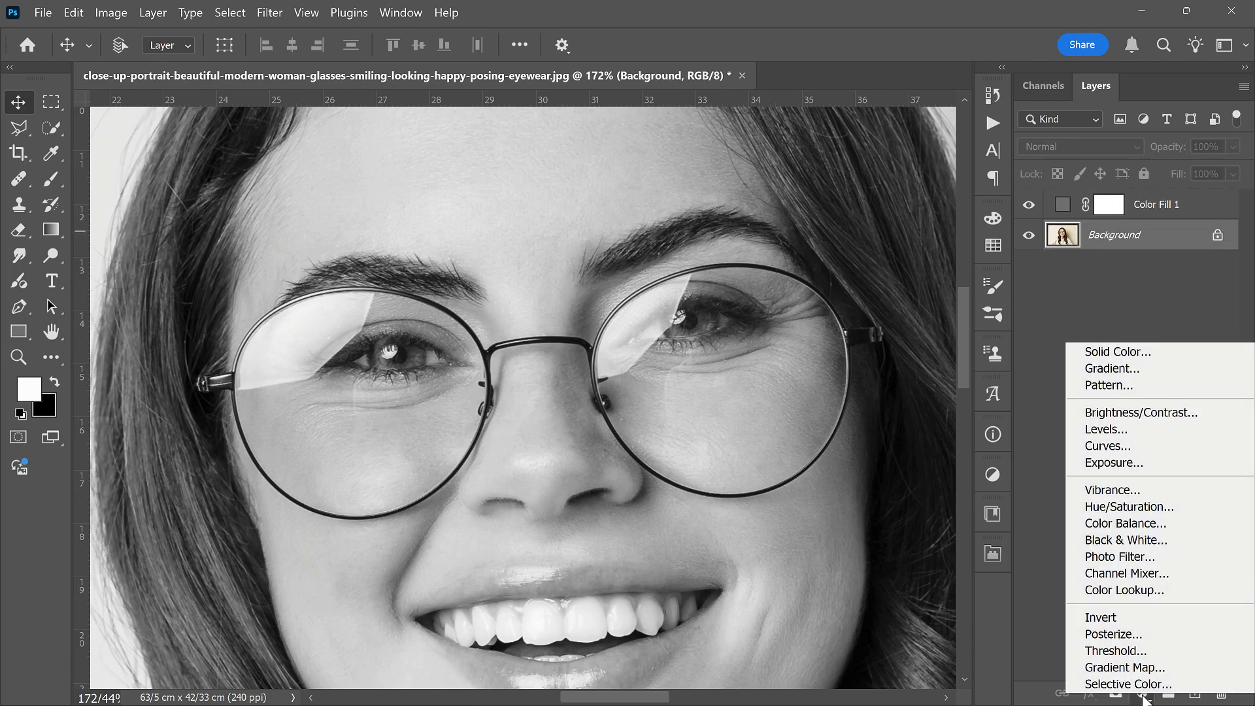
click(1126, 447)
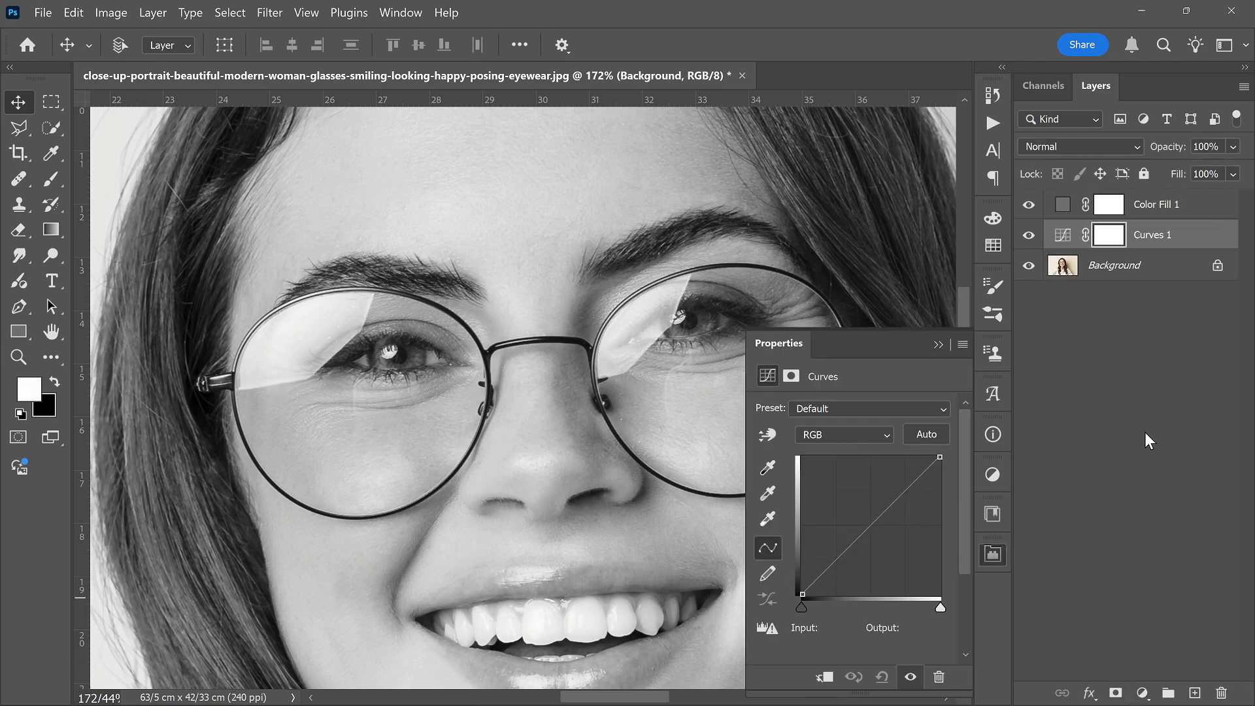
click(1103, 147)
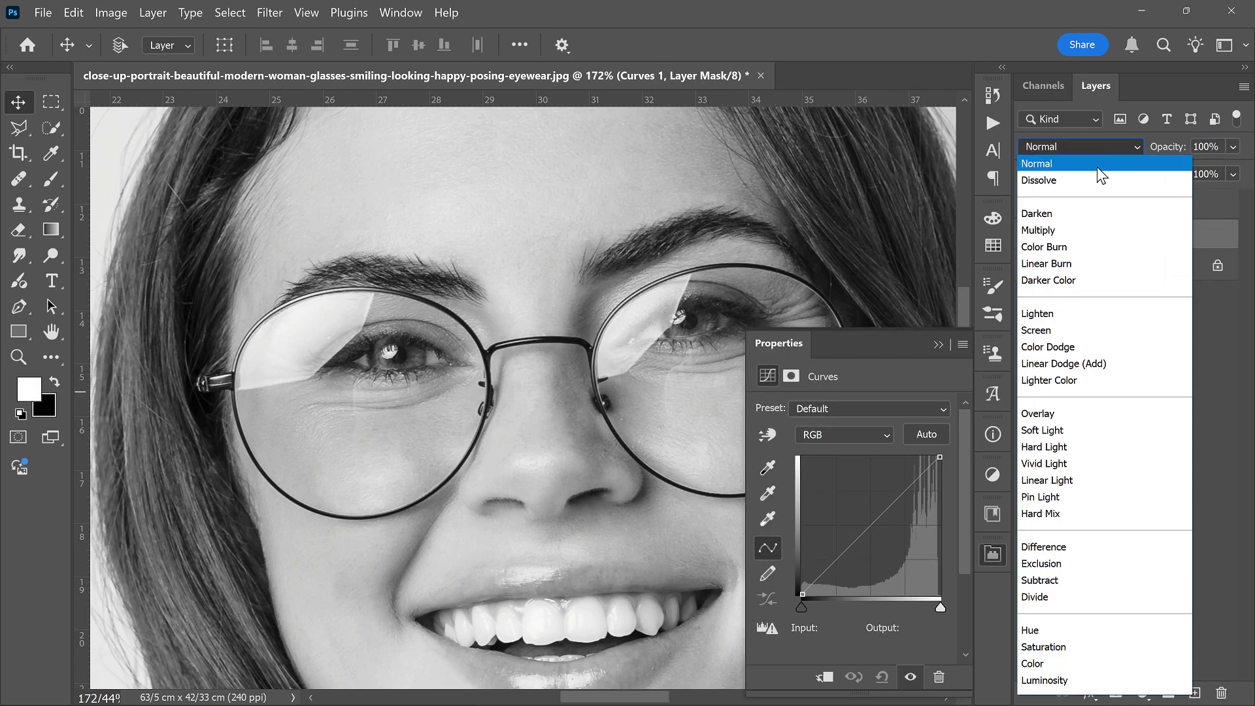
click(1097, 430)
drag(871, 525, 940, 596)
click(1088, 208)
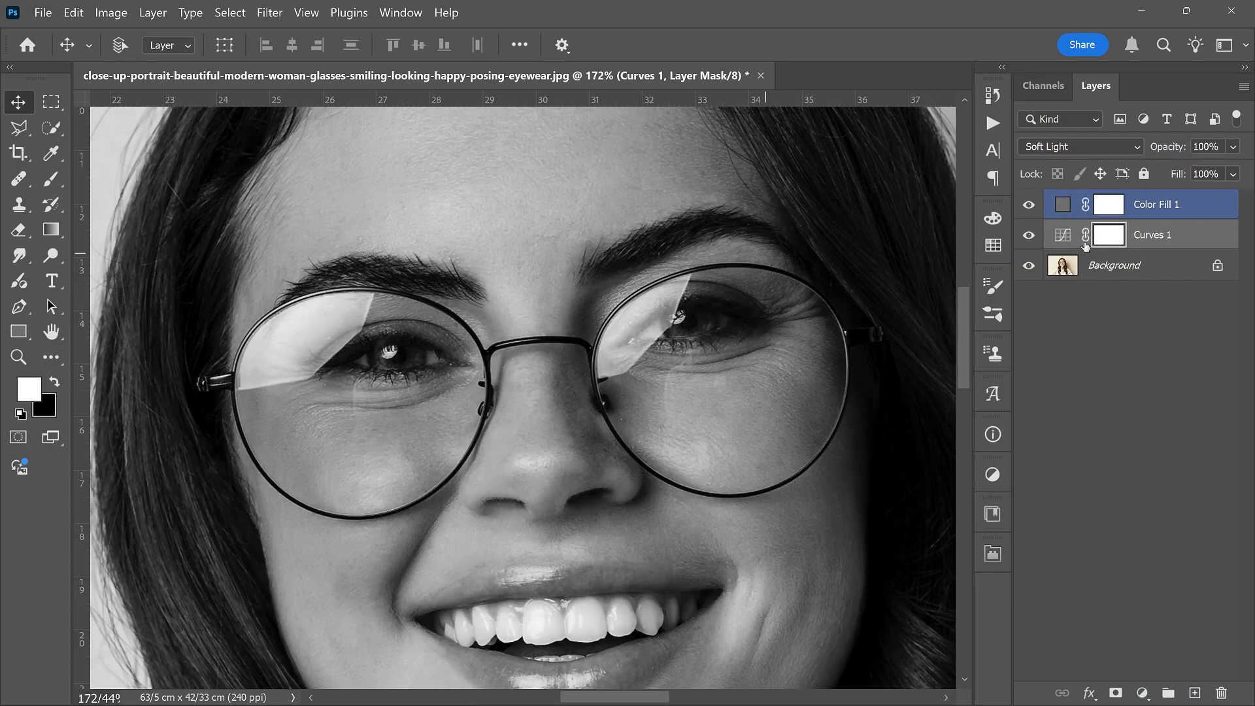
click(1111, 236)
key(ctrl+i)
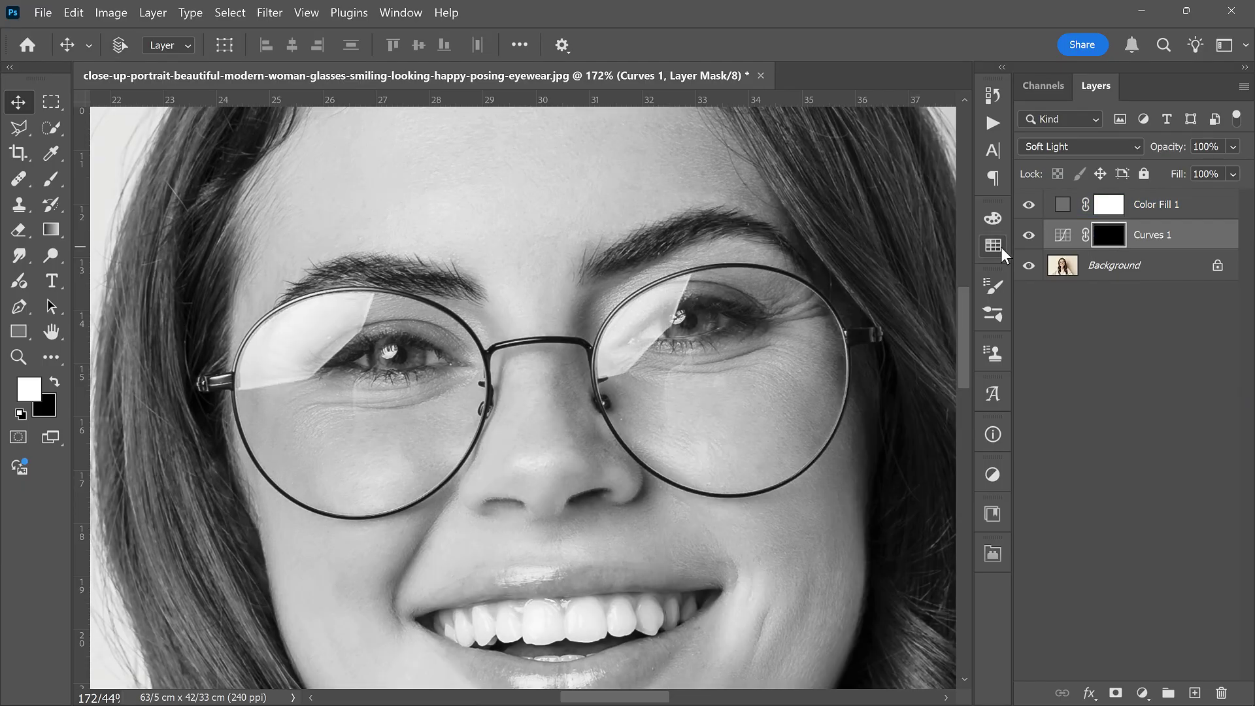
Step: Quick-select the purple reflections on both lenses
key(alt+bracketright)
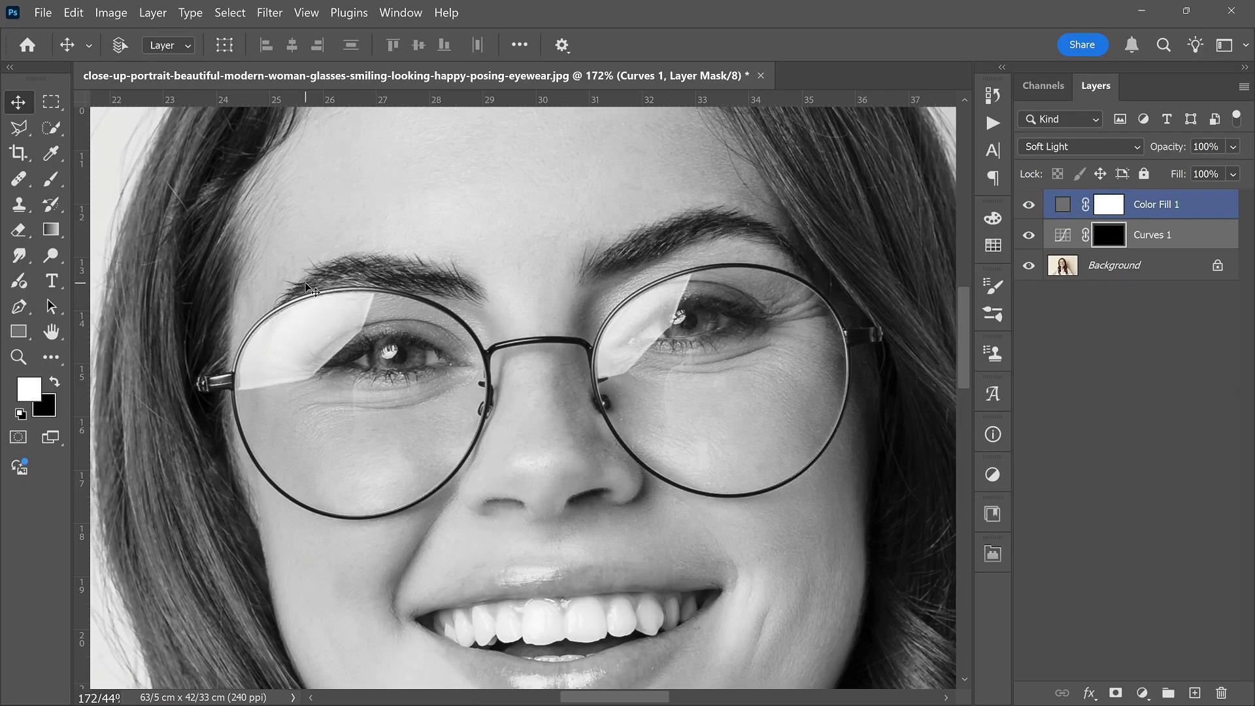
key(alt+bracketleft)
key(b)
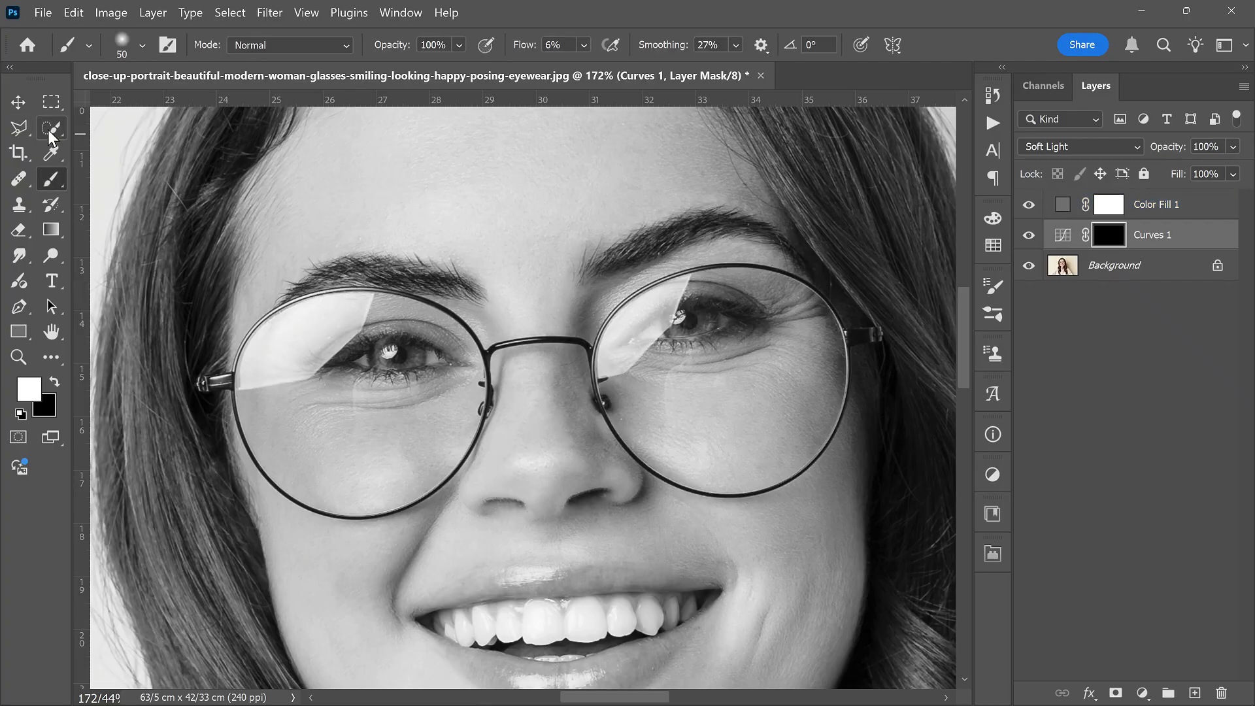
key(w)
drag(296, 346, 327, 322)
drag(616, 331, 634, 333)
Step: Paint white on the Curves 1 mask over the reflections with a soft 150 brush at 55% flow
click(51, 178)
click(128, 176)
click(141, 46)
double_click(41, 226)
click(583, 45)
drag(589, 68, 639, 68)
key(bracketright)
key(bracketright)
key(bracketright)
key(bracketright)
key(bracketright)
key(bracketright)
key(bracketright)
mouse_move(291, 361)
mouse_down()
mouse_move(330, 305)
mouse_move(314, 325)
mouse_move(368, 291)
mouse_move(362, 308)
mouse_move(297, 333)
mouse_move(266, 364)
mouse_move(362, 306)
mouse_move(310, 305)
mouse_move(260, 363)
mouse_move(357, 317)
mouse_move(311, 364)
mouse_move(282, 327)
mouse_move(258, 375)
mouse_move(607, 357)
mouse_move(653, 323)
mouse_move(630, 317)
mouse_move(666, 293)
mouse_move(672, 305)
mouse_move(625, 338)
mouse_move(676, 290)
mouse_move(623, 338)
mouse_up()
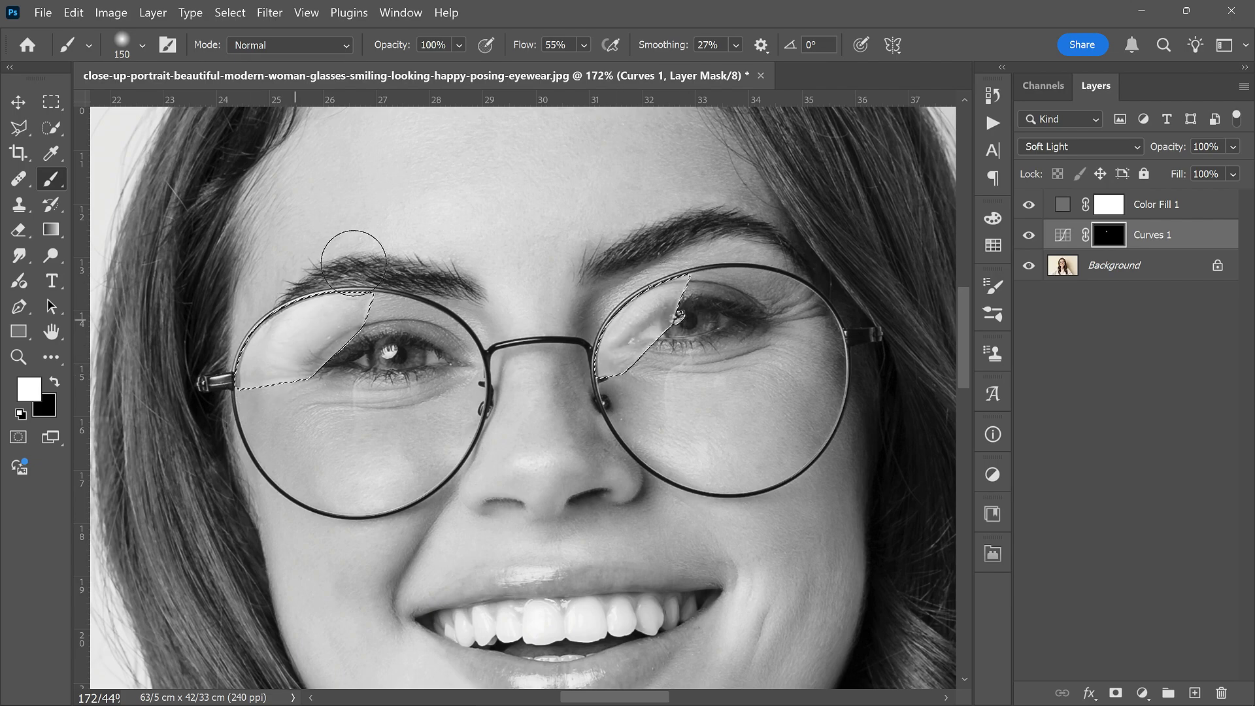
drag(584, 45, 668, 66)
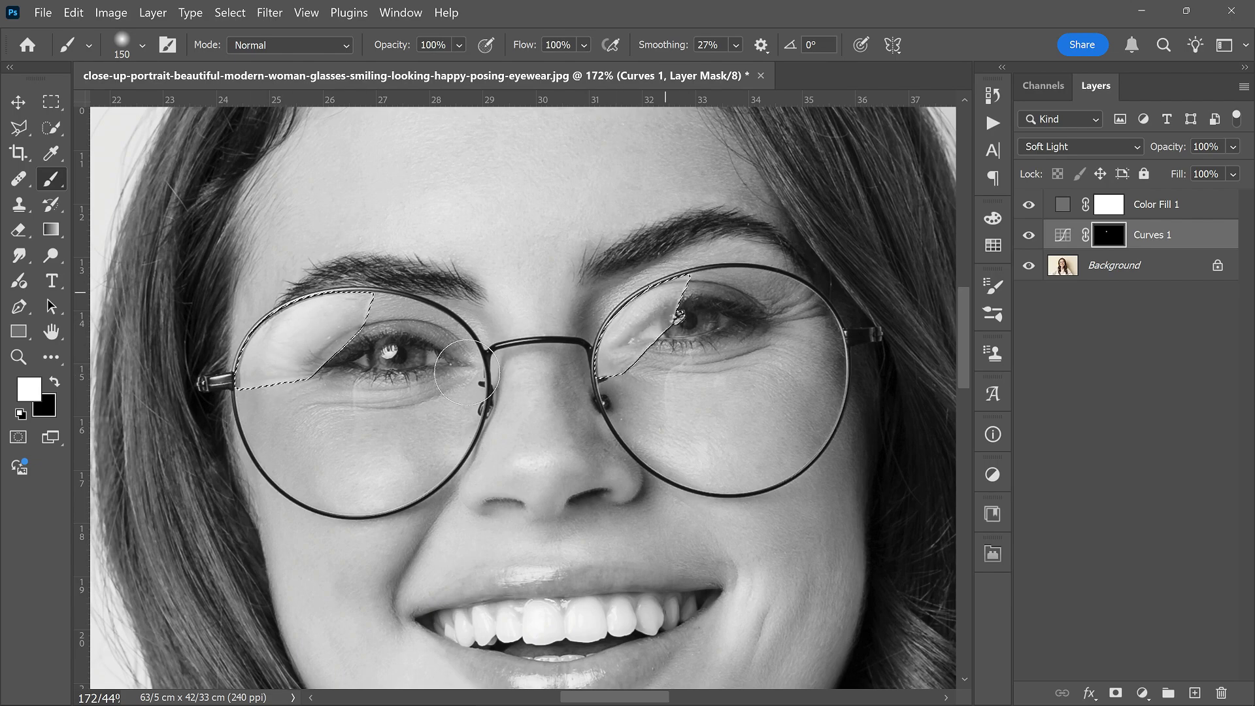
key(ctrl+d)
Step: Duplicate Curves 1 to deepen the darkening, lower brush flow, and compare with the original
click(1063, 234)
key(ctrl+j)
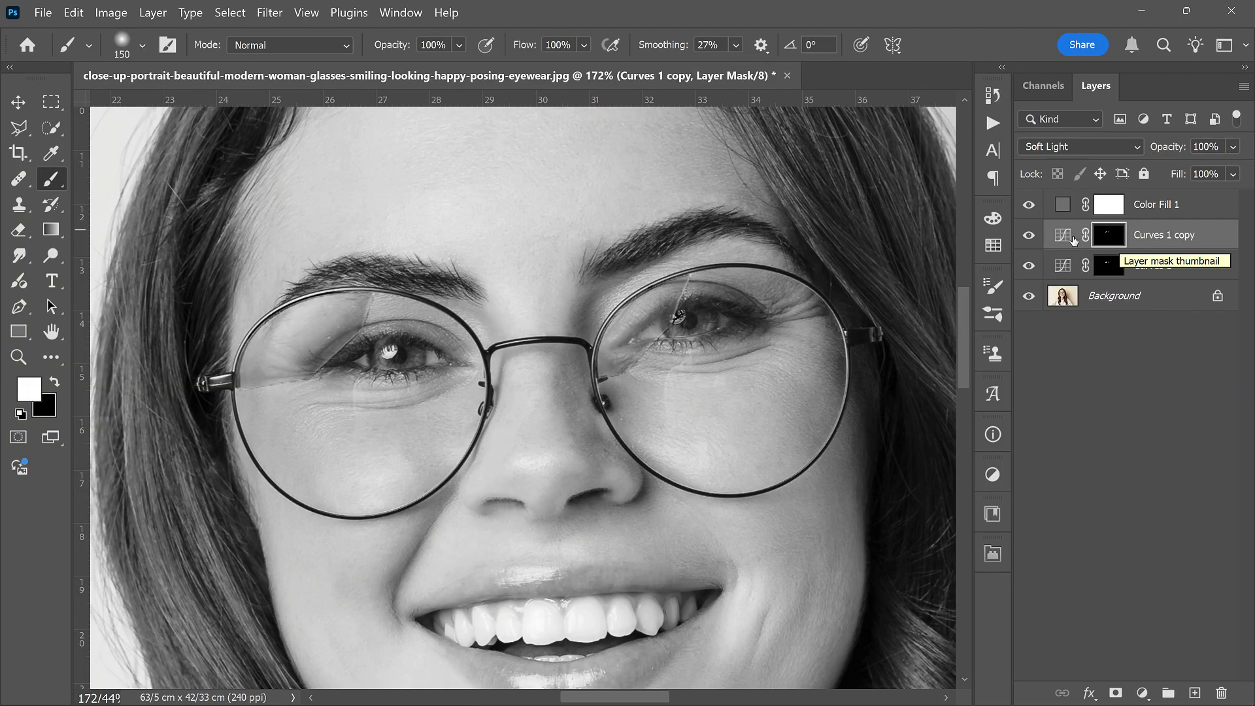
click(1062, 235)
drag(584, 44, 586, 72)
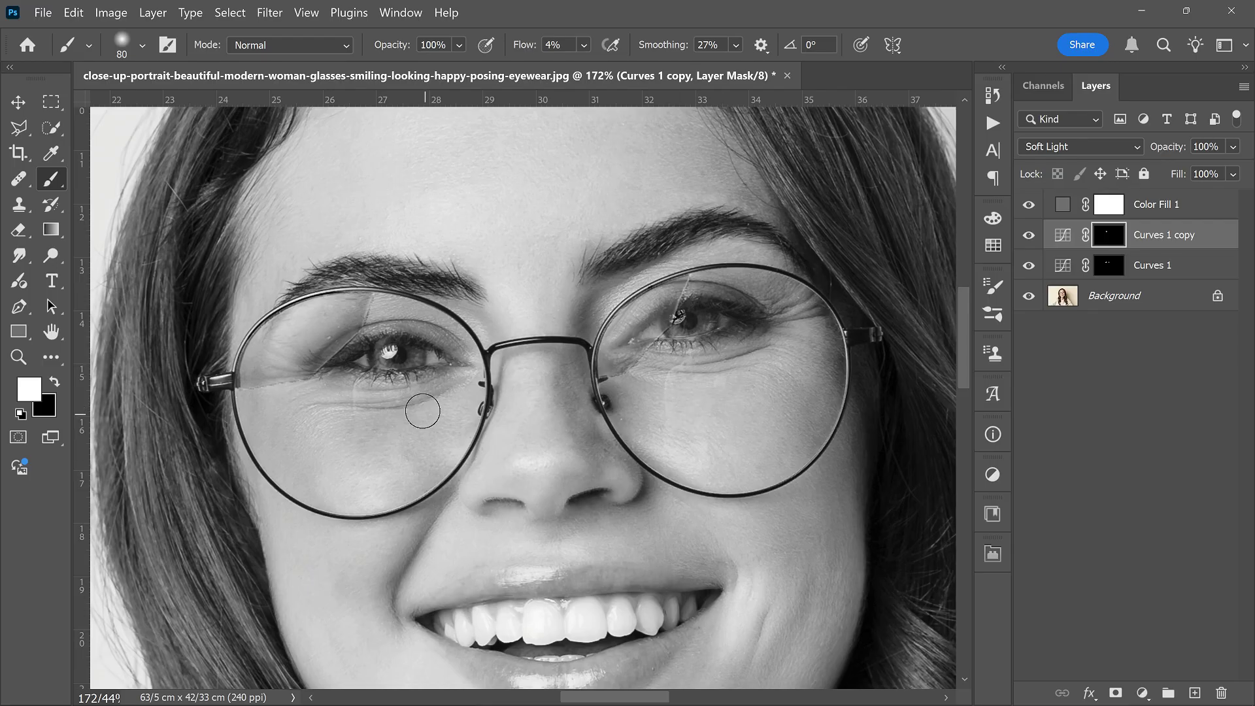
alt+click(1028, 296)
alt+click(1030, 298)
Step: Add a black-masked Levels layer limited to the lenses with input levels 45, 1.38 and 244
click(1142, 693)
click(1136, 430)
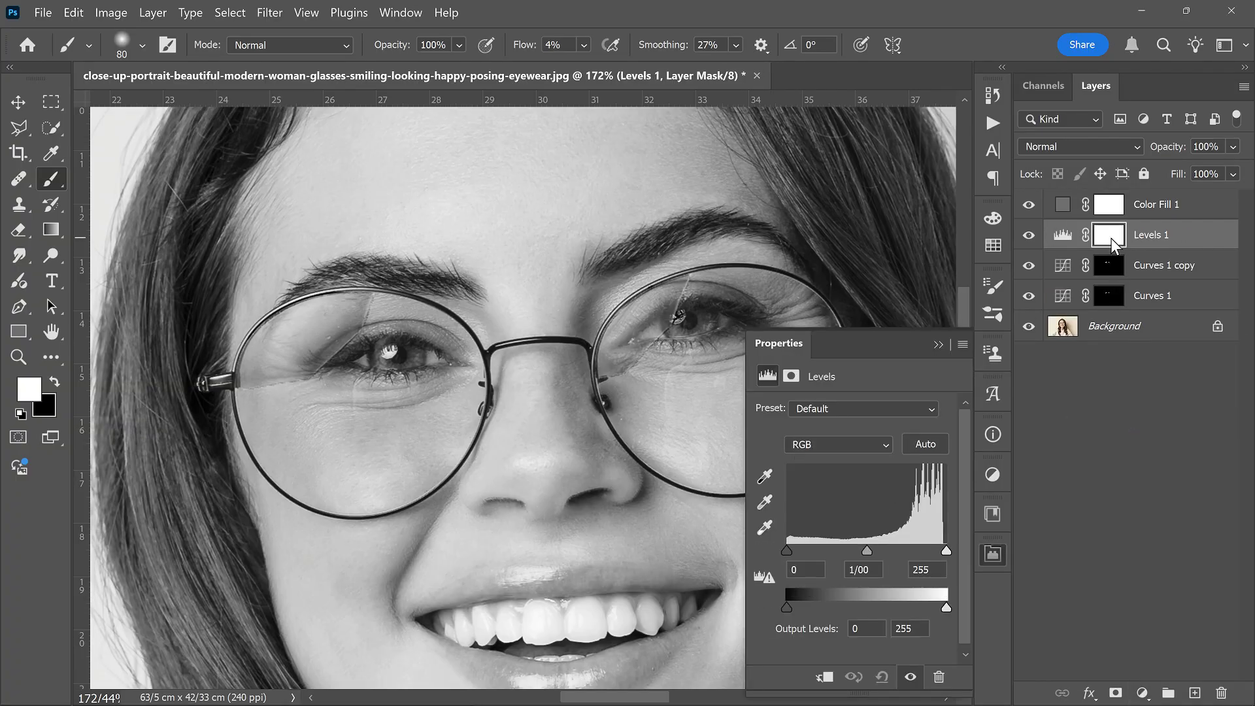
key(ctrl+i)
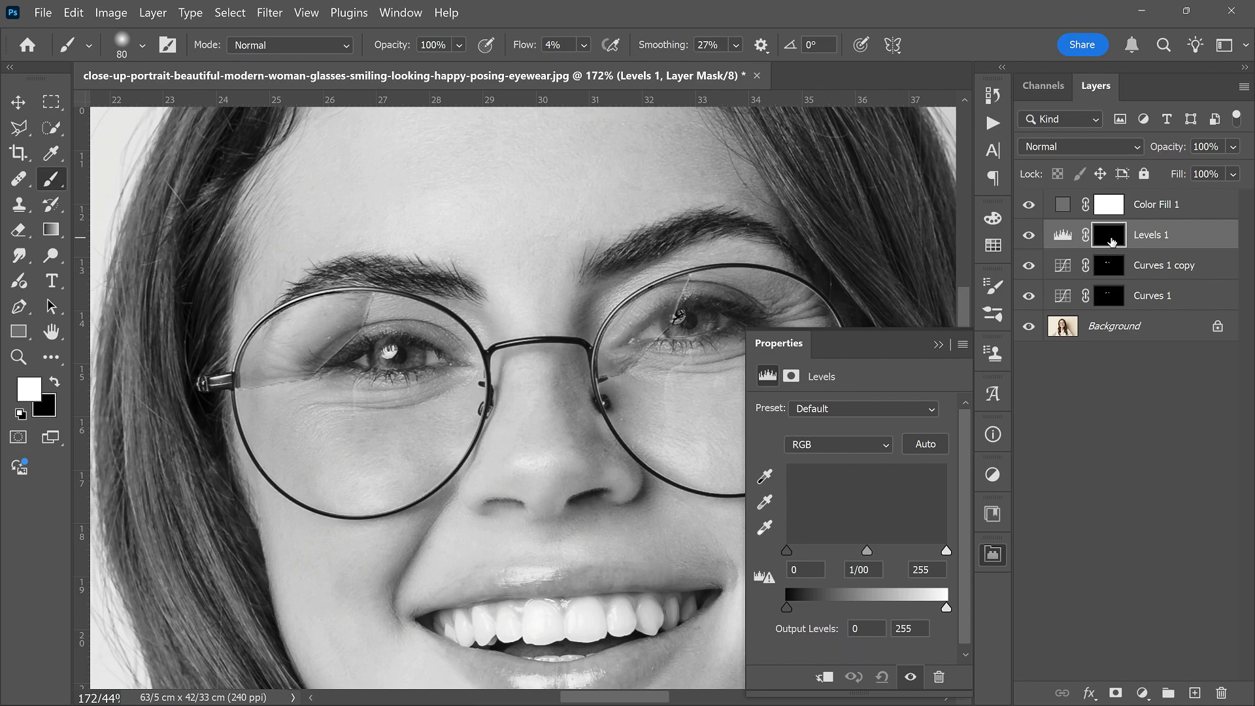
ctrl+click(1120, 274)
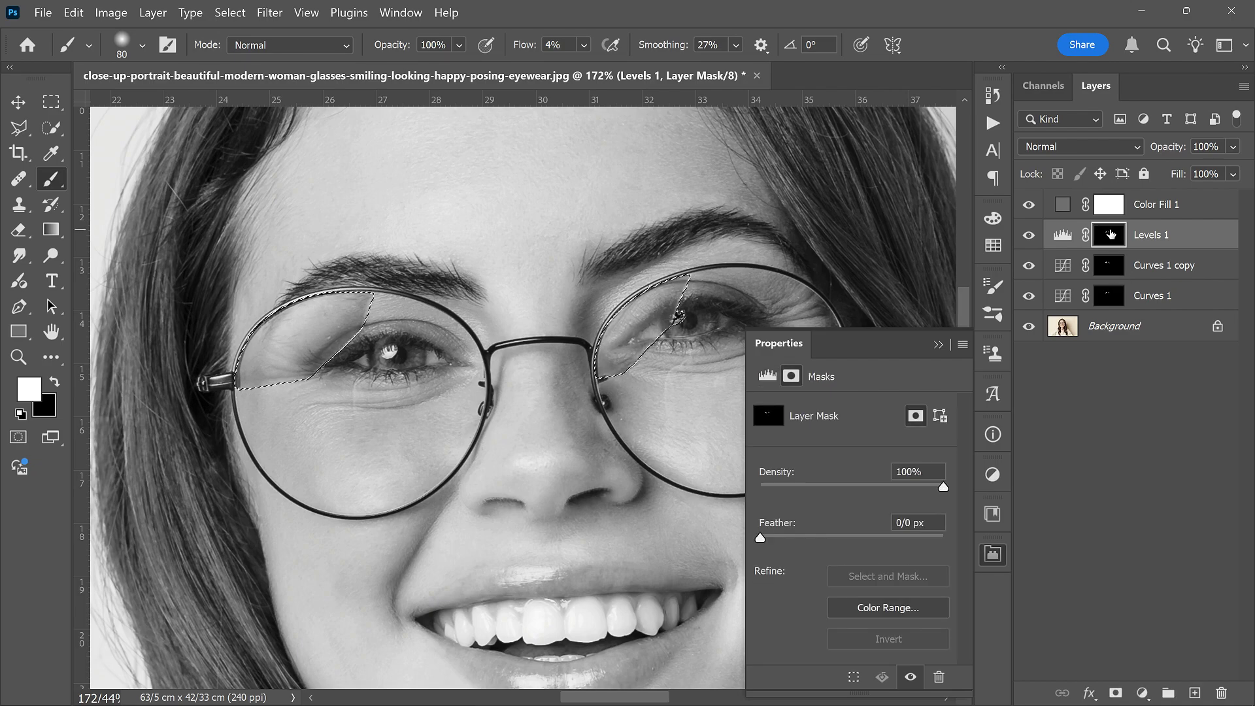
click(1063, 235)
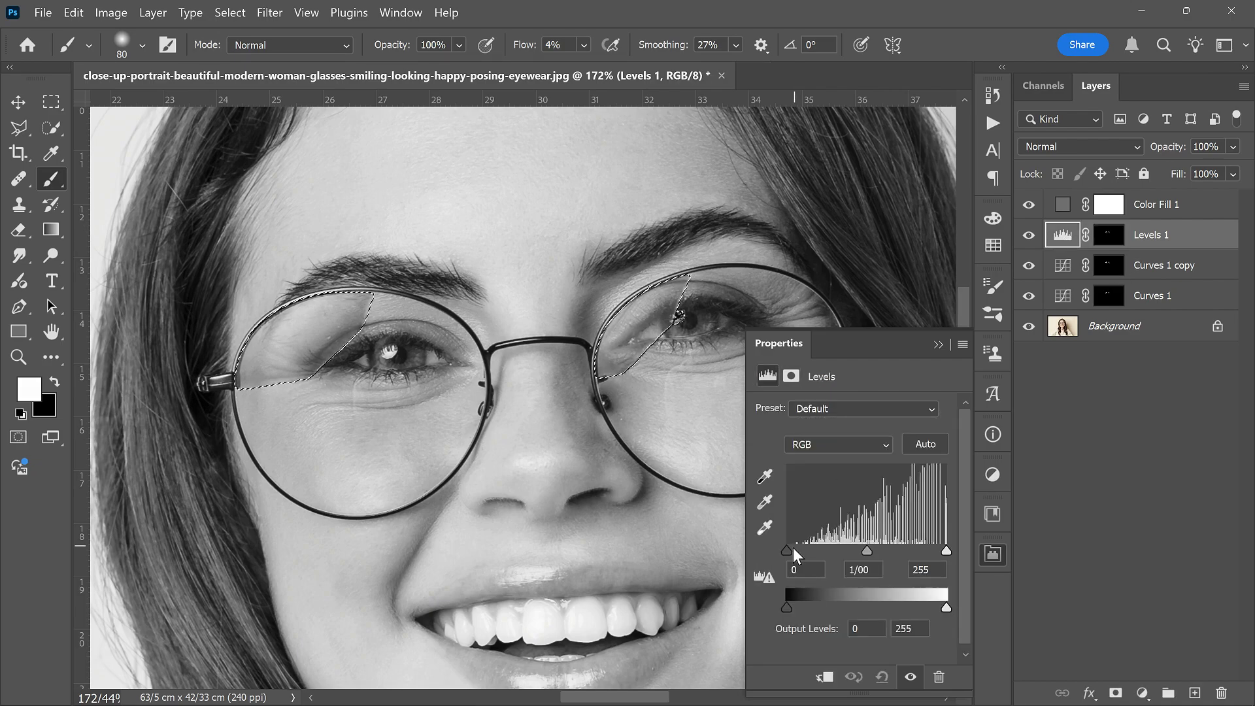
drag(794, 551, 823, 548)
drag(946, 551, 939, 551)
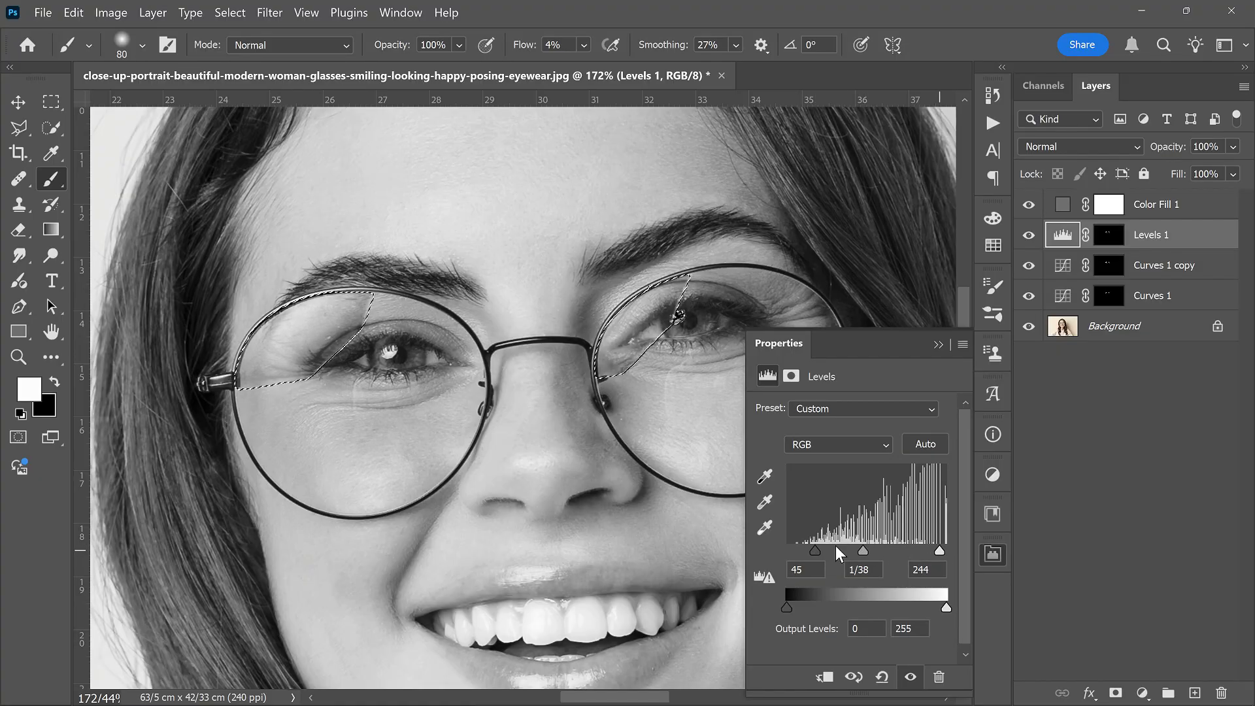
drag(824, 551, 820, 551)
click(939, 345)
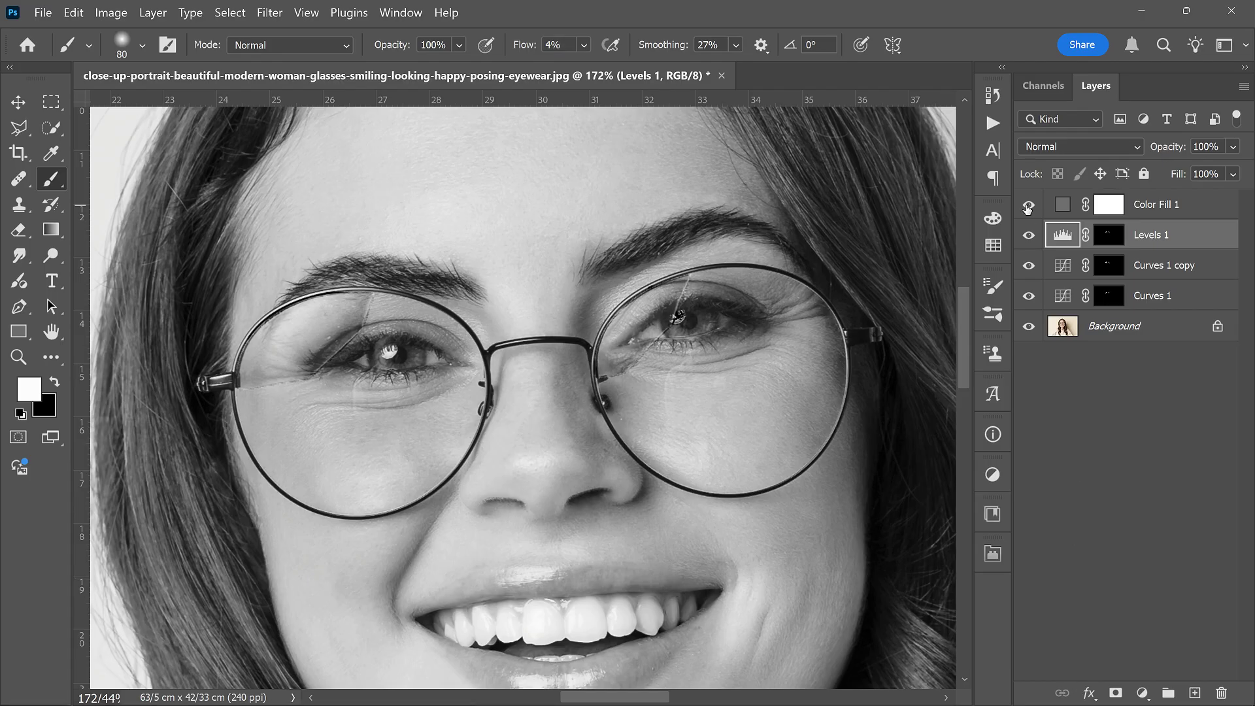
Step: Toggle Color Fill 1 off to show the colour portrait again
click(1028, 206)
click(1029, 206)
click(1028, 207)
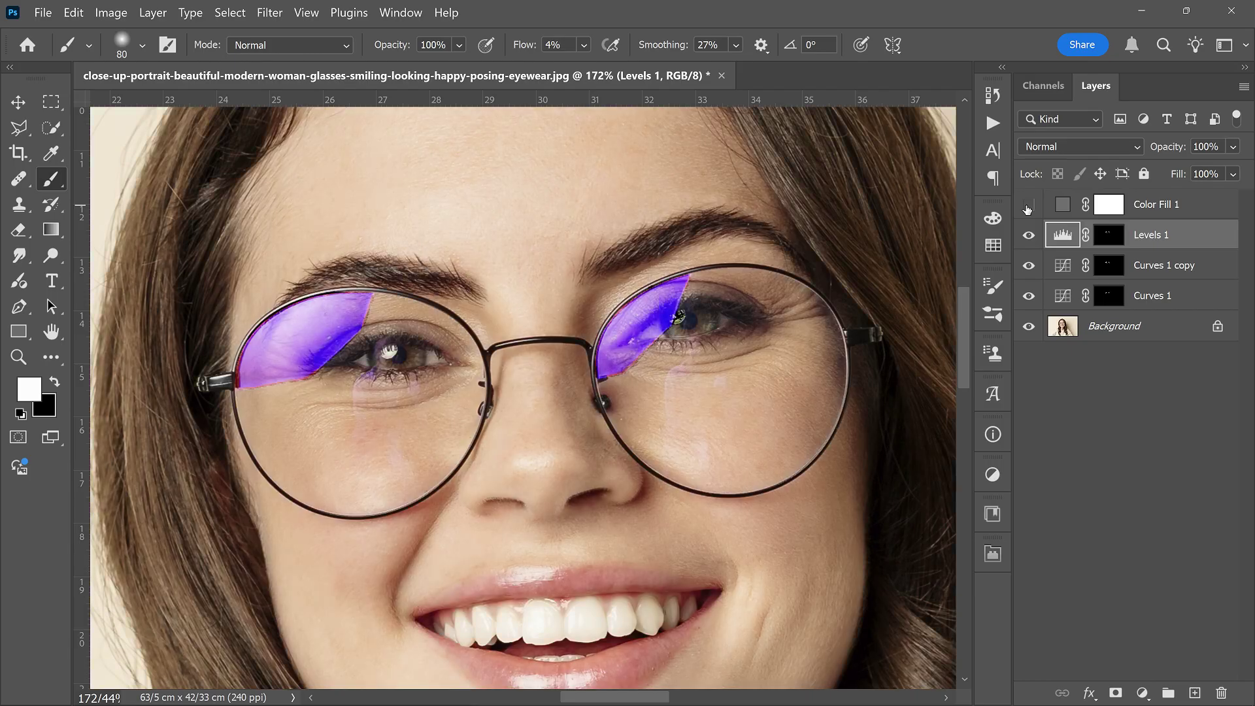
Step: Create a new layer set to Color blend mode
click(1193, 692)
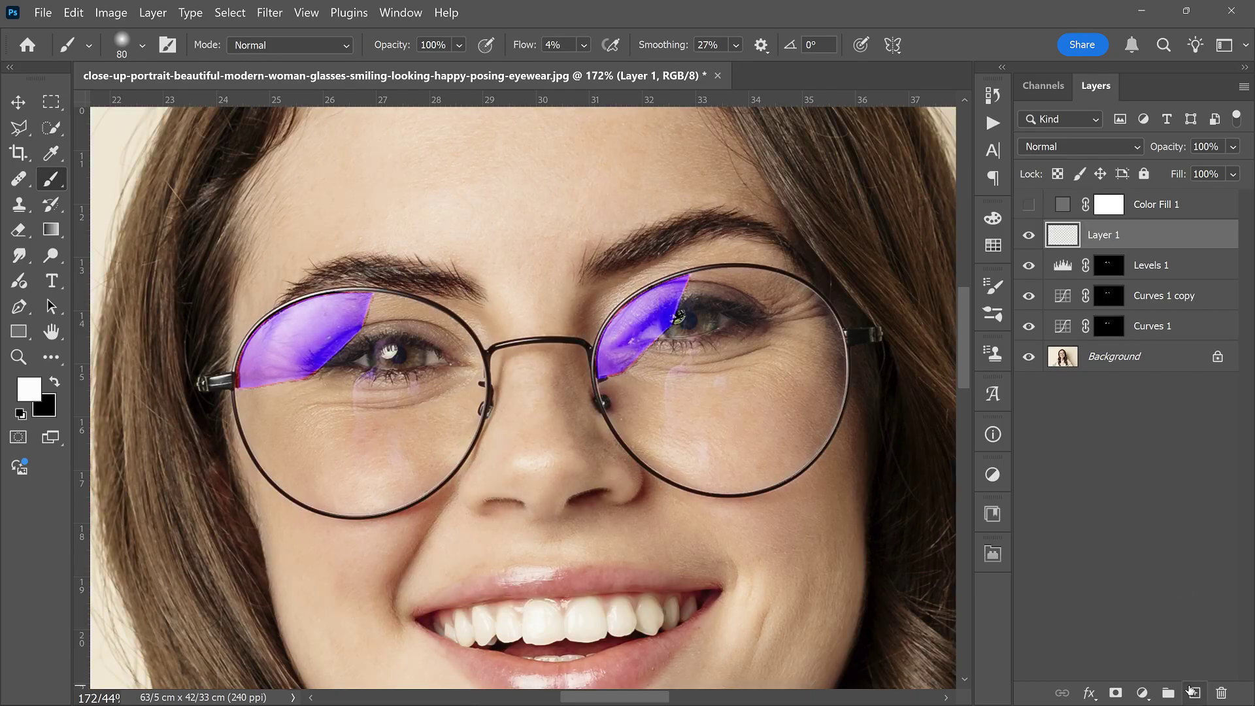
click(1080, 146)
click(1145, 666)
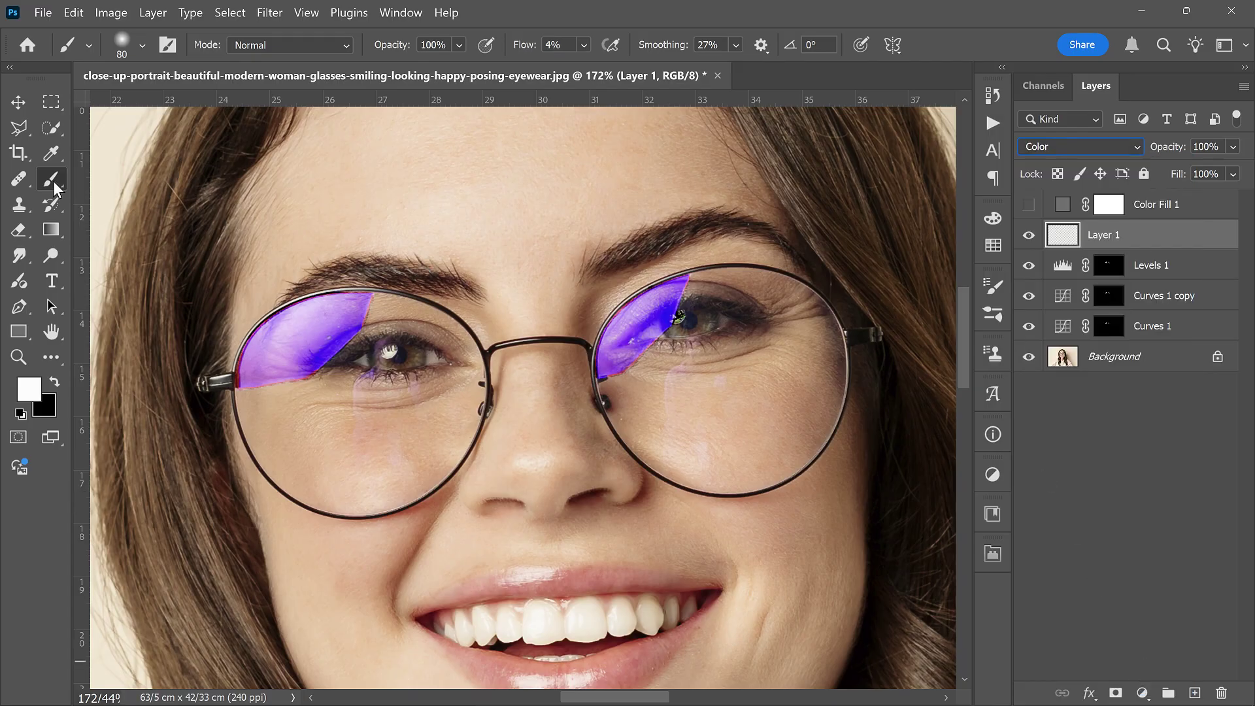
Step: Sample skin tone and paint it over the purple on both lenses
alt+click(310, 428)
drag(305, 386, 321, 340)
key(x)
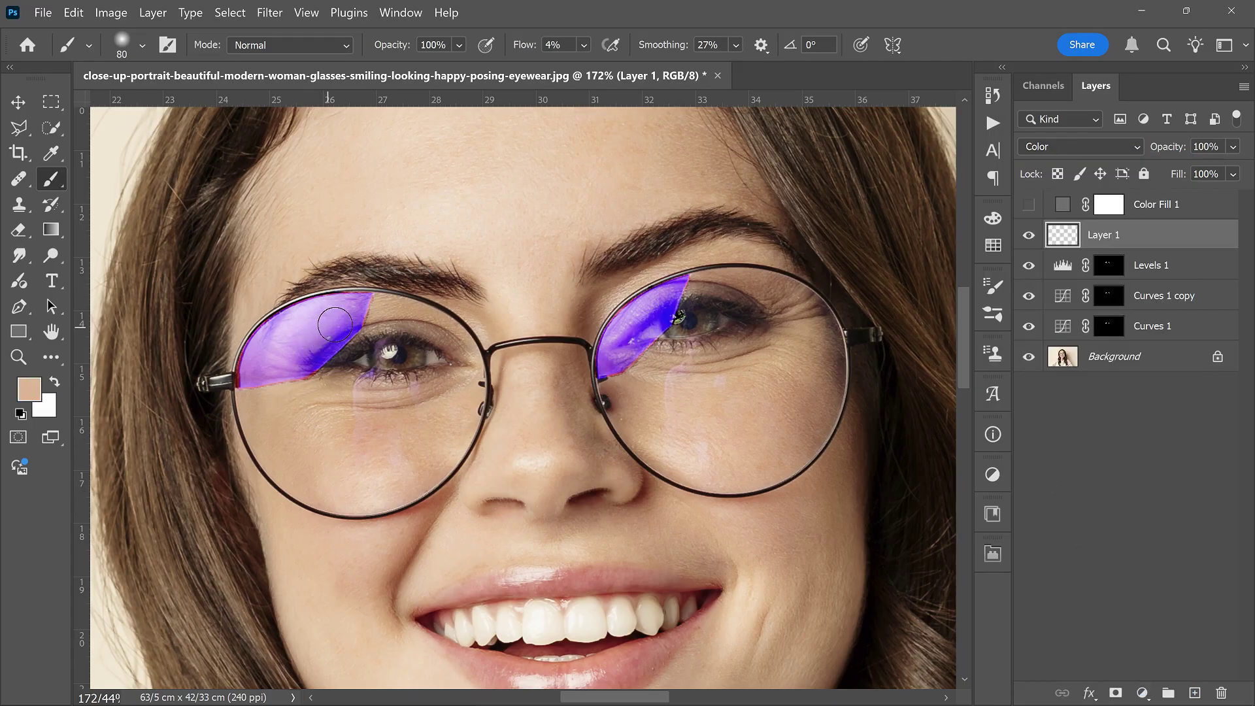
mouse_move(320, 317)
mouse_down()
mouse_move(353, 324)
mouse_move(300, 345)
mouse_move(266, 329)
mouse_move(355, 309)
mouse_move(244, 382)
mouse_move(293, 379)
mouse_move(339, 302)
mouse_move(366, 298)
mouse_move(309, 311)
mouse_move(310, 413)
mouse_move(246, 382)
mouse_move(293, 369)
mouse_move(347, 307)
mouse_move(355, 314)
mouse_move(298, 376)
mouse_move(279, 349)
mouse_move(329, 297)
mouse_move(337, 414)
mouse_move(353, 384)
mouse_move(374, 399)
mouse_move(369, 452)
mouse_move(390, 492)
mouse_move(347, 427)
mouse_move(376, 345)
mouse_up()
mouse_move(235, 379)
mouse_down()
mouse_move(251, 349)
mouse_move(298, 326)
mouse_move(267, 340)
mouse_move(251, 379)
mouse_up()
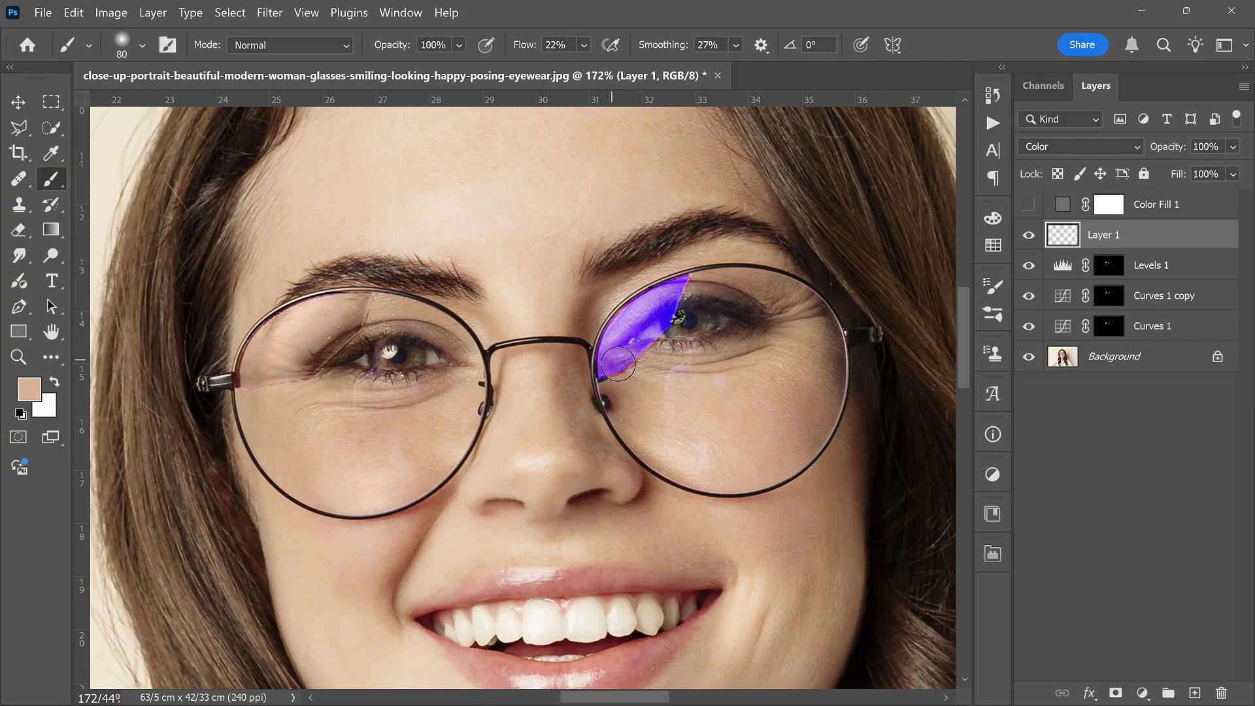
mouse_move(609, 366)
mouse_down()
mouse_move(686, 282)
mouse_move(663, 346)
mouse_move(618, 331)
mouse_up()
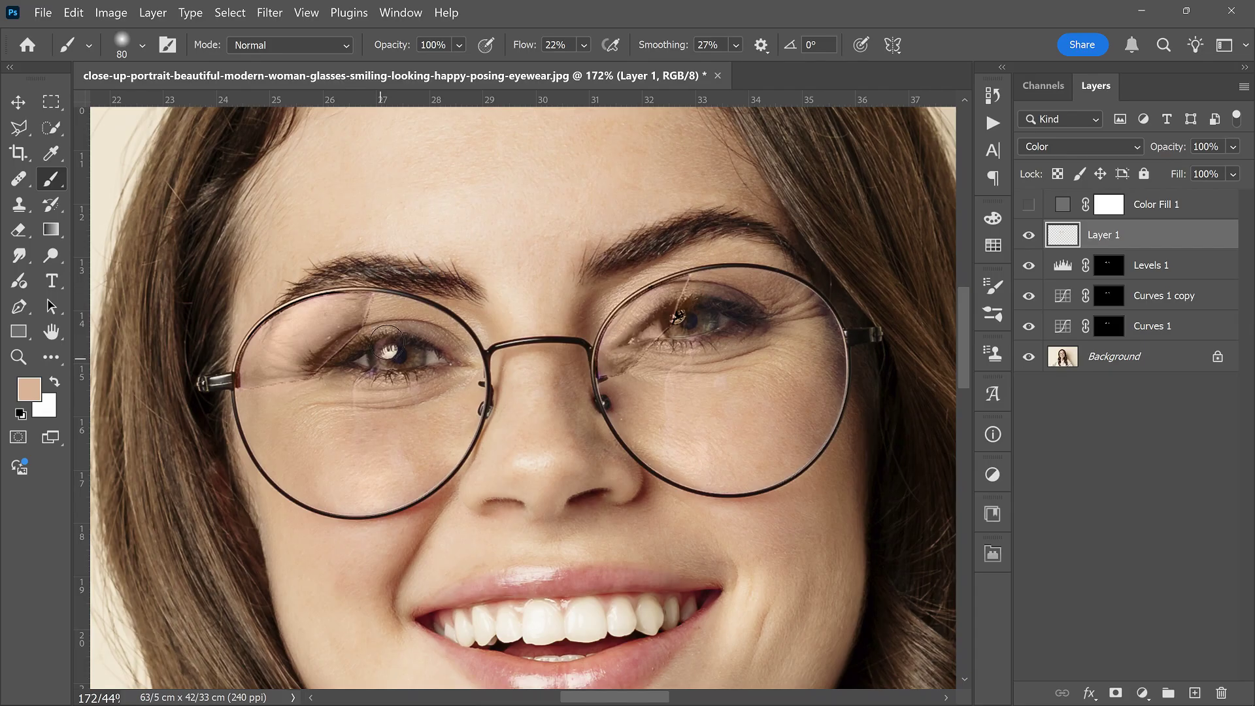
Step: On a new layer, use the Remove Tool on reflection edges above and below the left eye
click(1194, 693)
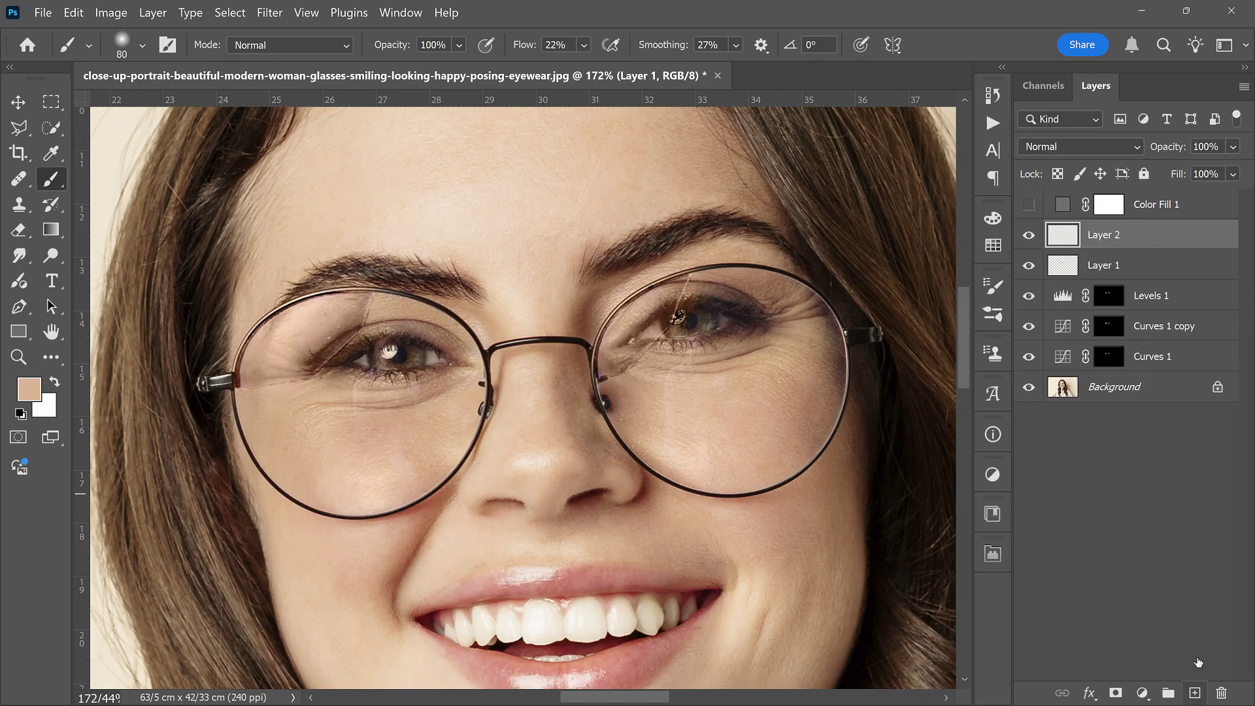
right_click(19, 178)
click(70, 198)
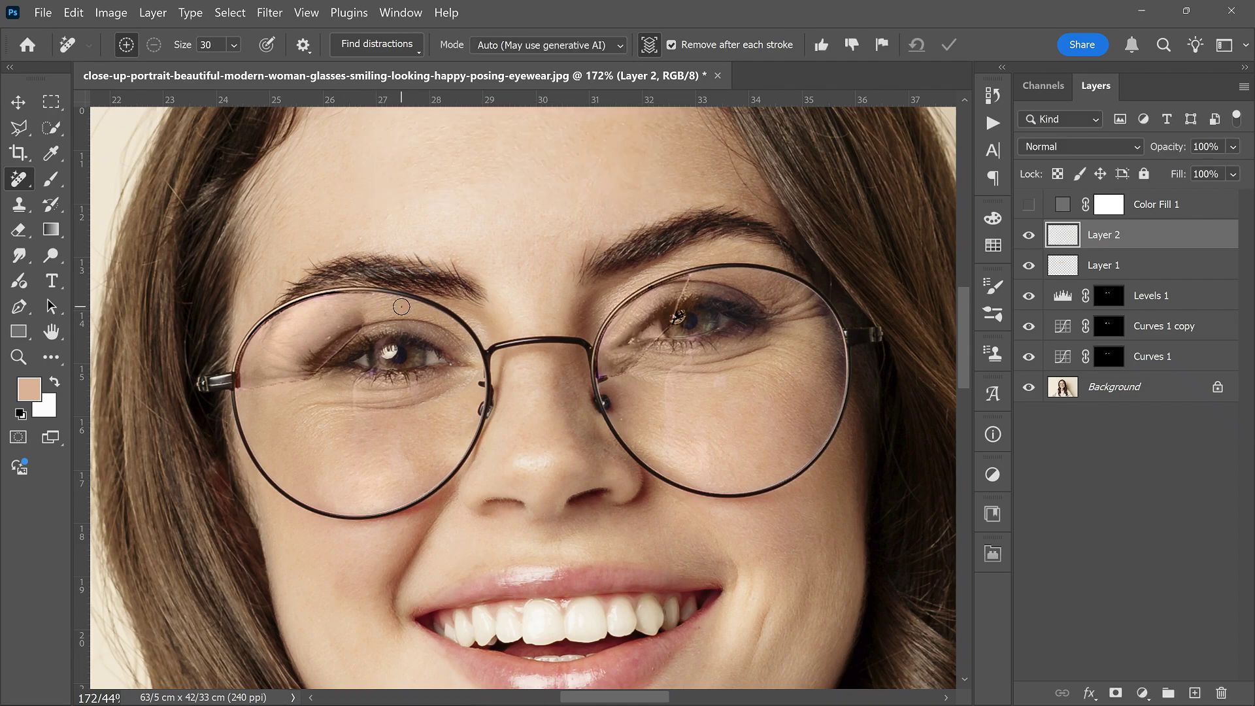
scroll(287, 353, up, 2)
scroll(287, 354, up, 4)
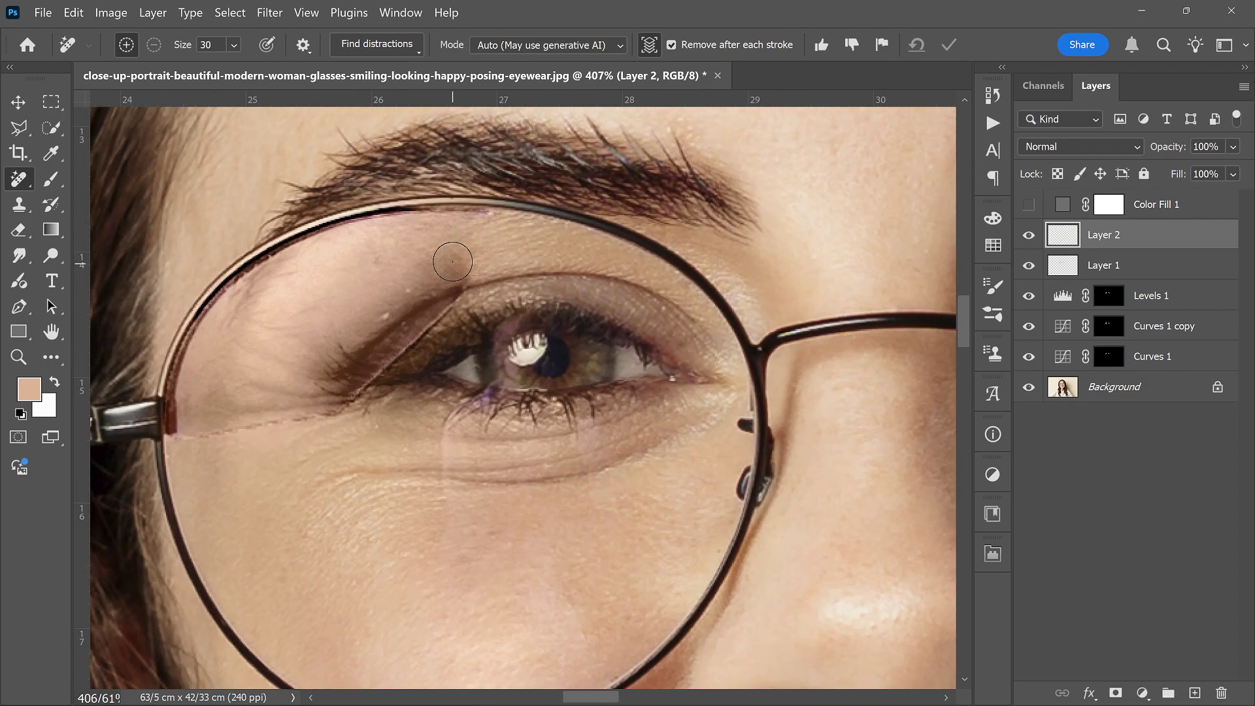
drag(428, 265, 450, 256)
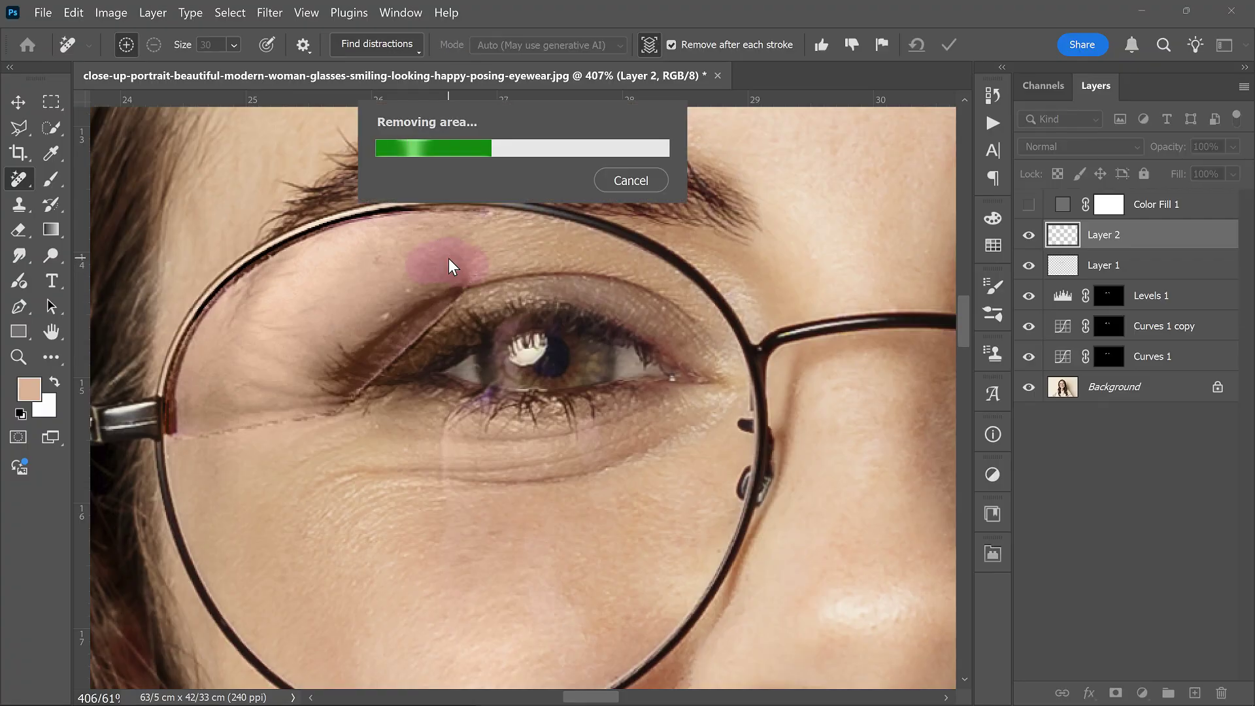
mouse_move(187, 446)
mouse_down()
mouse_move(337, 407)
mouse_move(203, 399)
mouse_up()
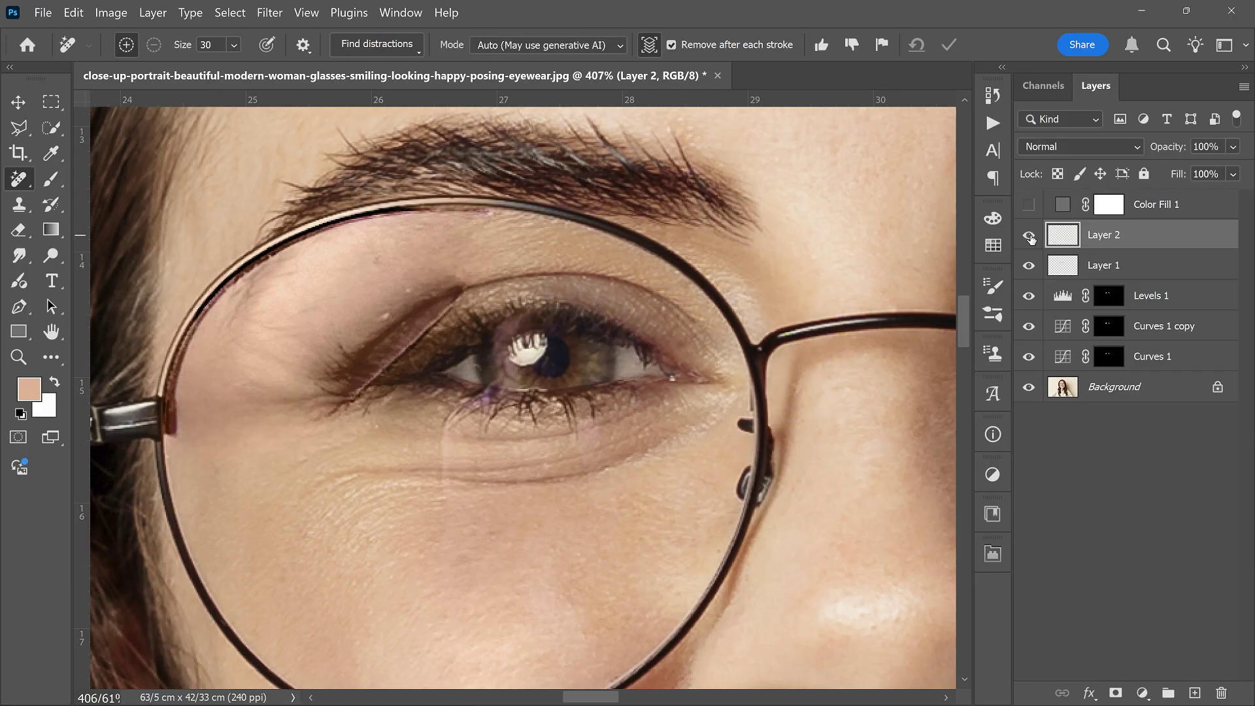
Step: Remove the eyelid-crease line, the line across the other eye, and the streak below the iris
key(bracketleft)
key(bracketleft)
drag(457, 272, 456, 281)
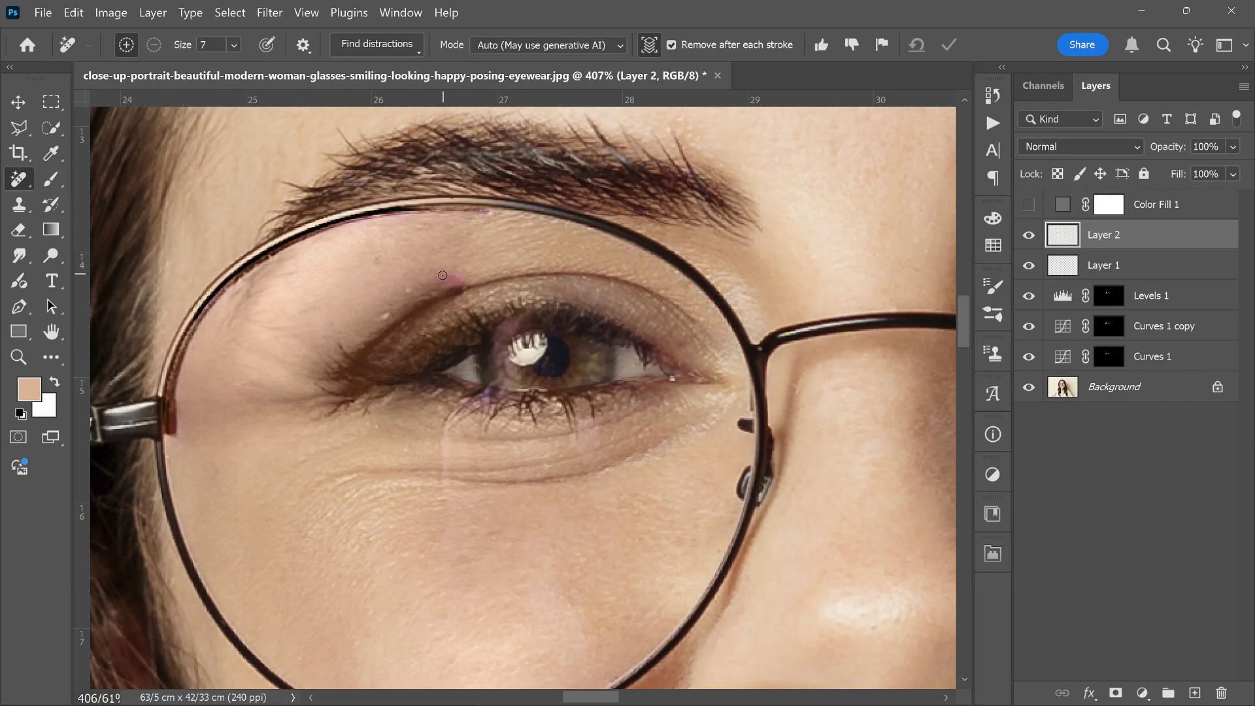
scroll(466, 254, down, 12)
scroll(643, 250, up, 13)
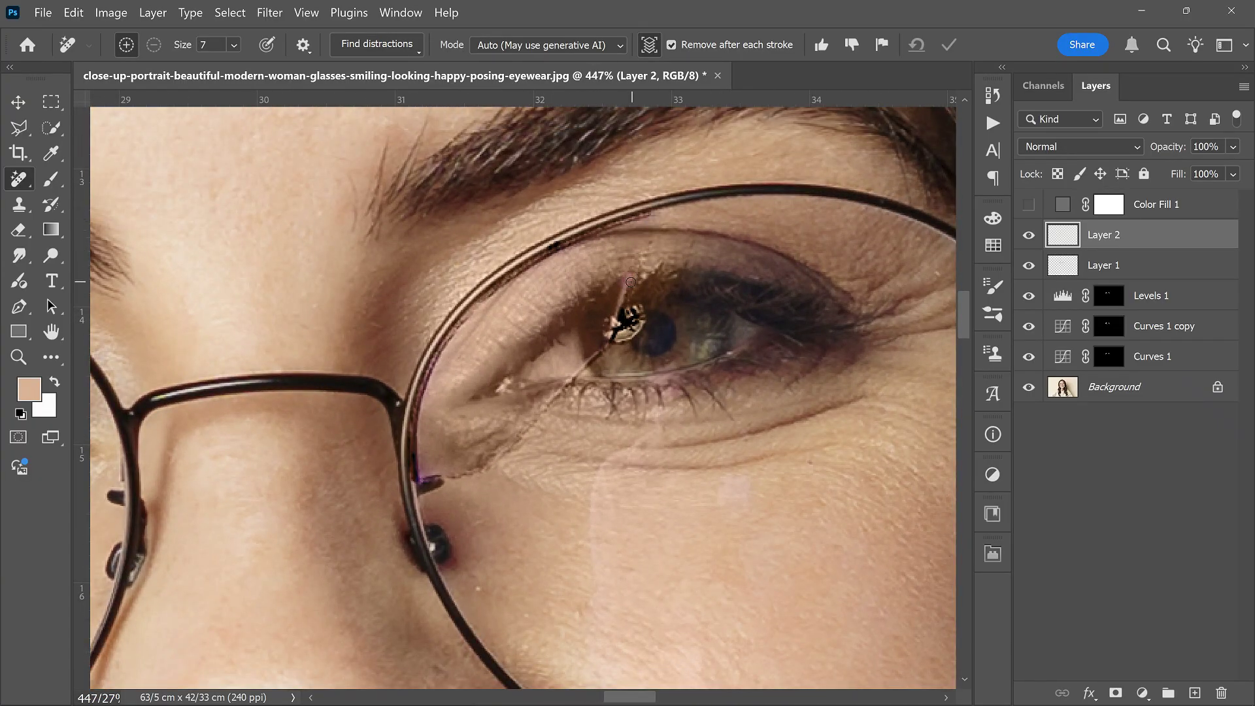
drag(638, 269, 567, 384)
drag(505, 451, 439, 476)
scroll(520, 366, down, 5)
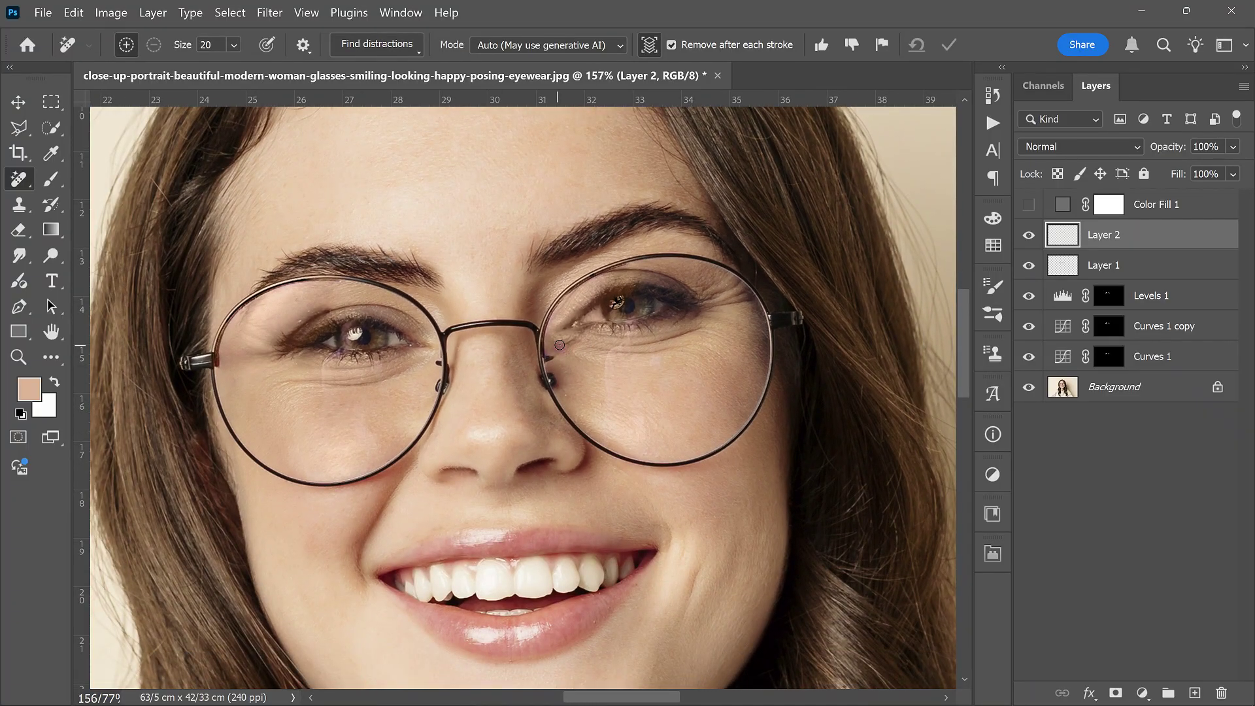
Step: With the Healing Brush, heal blotches under the right eye from a clean skin source
right_click(19, 178)
click(79, 213)
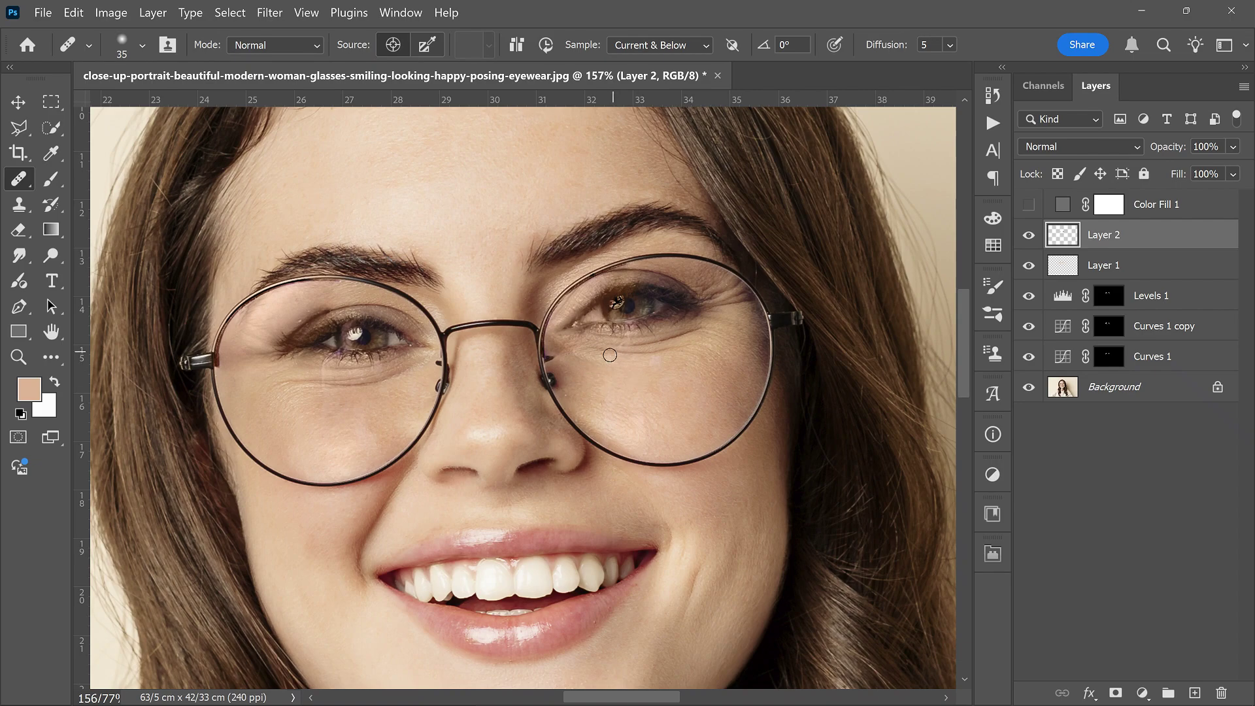
drag(605, 361, 617, 360)
alt+click(657, 370)
scroll(666, 346, up, 9)
scroll(661, 358, up, 1)
click(633, 457)
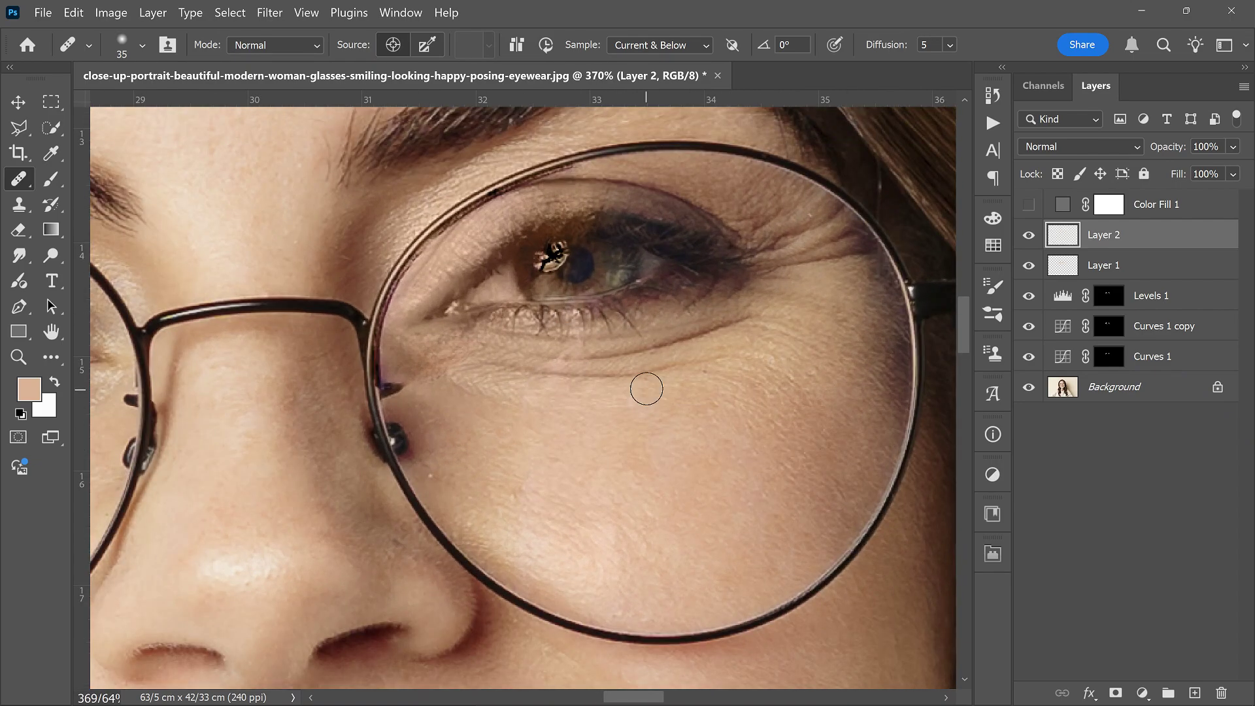
Step: Heal three cheek patches, each from a fresh clean skin source
alt+click(719, 434)
click(540, 477)
alt+click(532, 457)
click(575, 471)
alt+click(614, 433)
click(714, 504)
Step: Heal the last cheek spot and smooth the wrinkle lines under both eyes
scroll(704, 426, down, 1)
click(676, 402)
scroll(673, 469, down, 1)
drag(672, 469, 831, 444)
click(285, 384)
mouse_move(349, 408)
mouse_down()
mouse_move(313, 411)
mouse_move(341, 410)
mouse_up()
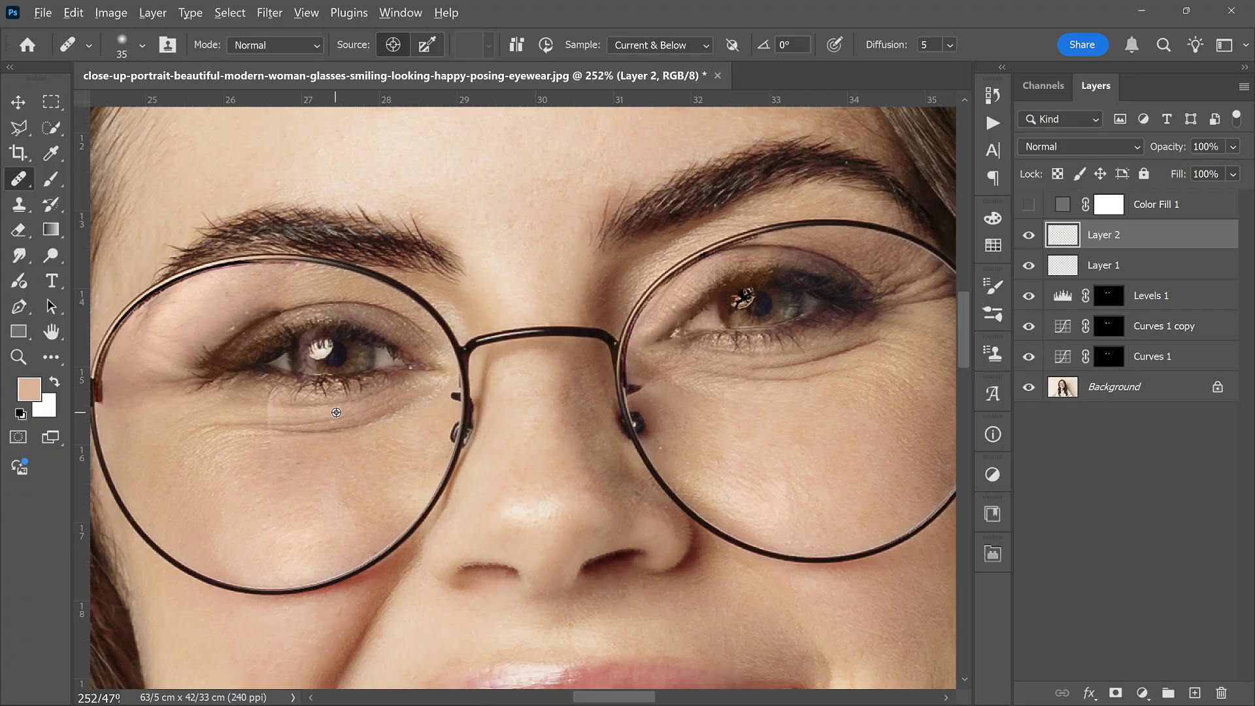
click(268, 414)
scroll(444, 317, down, 11)
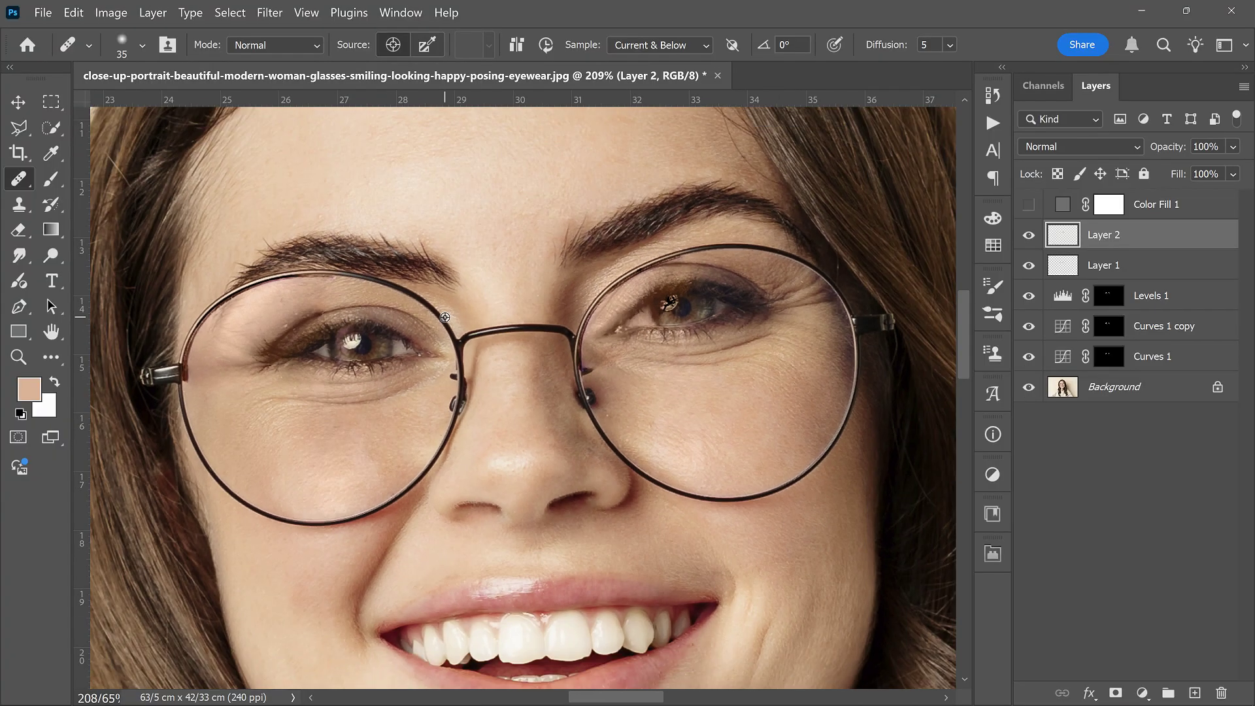
Step: Add a Hue/Saturation layer with Reds saturation -43 and Yellows -38, then invert its mask to black
alt+click(1029, 386)
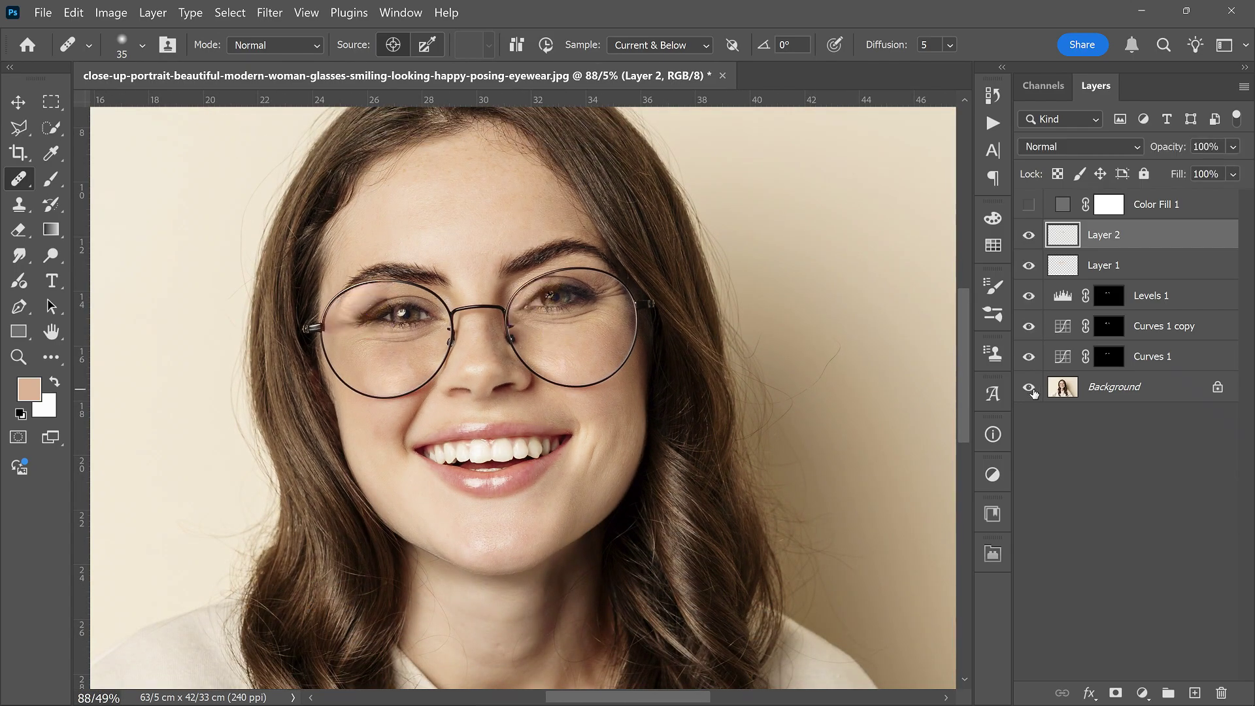
click(1139, 692)
click(1140, 540)
scroll(552, 277, up, 5)
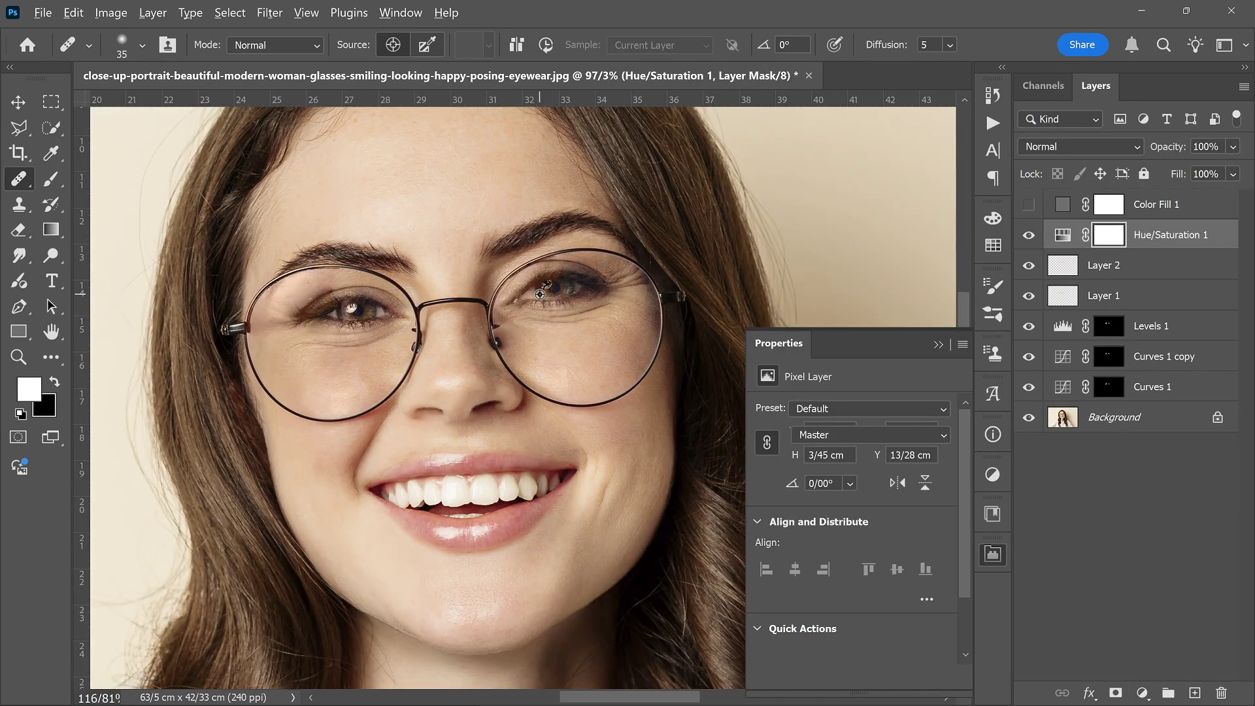
click(874, 434)
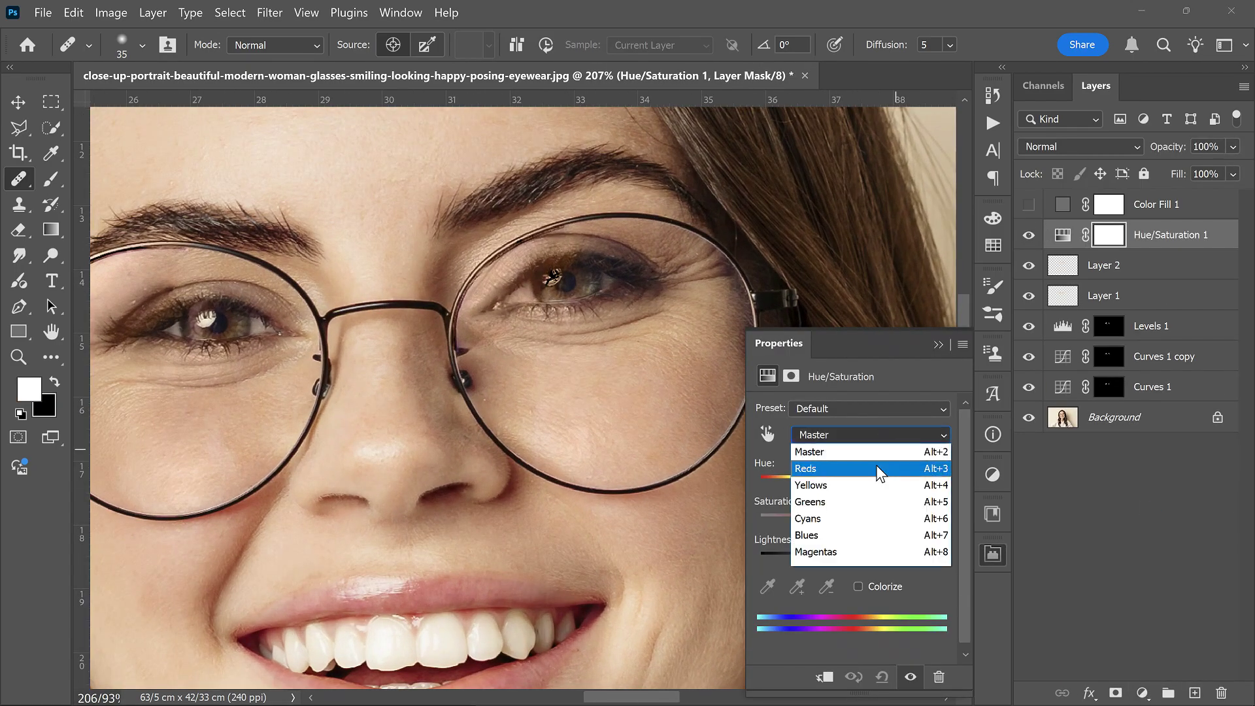
click(875, 468)
drag(851, 522, 881, 563)
click(868, 436)
click(859, 484)
drag(852, 522, 817, 521)
click(1108, 239)
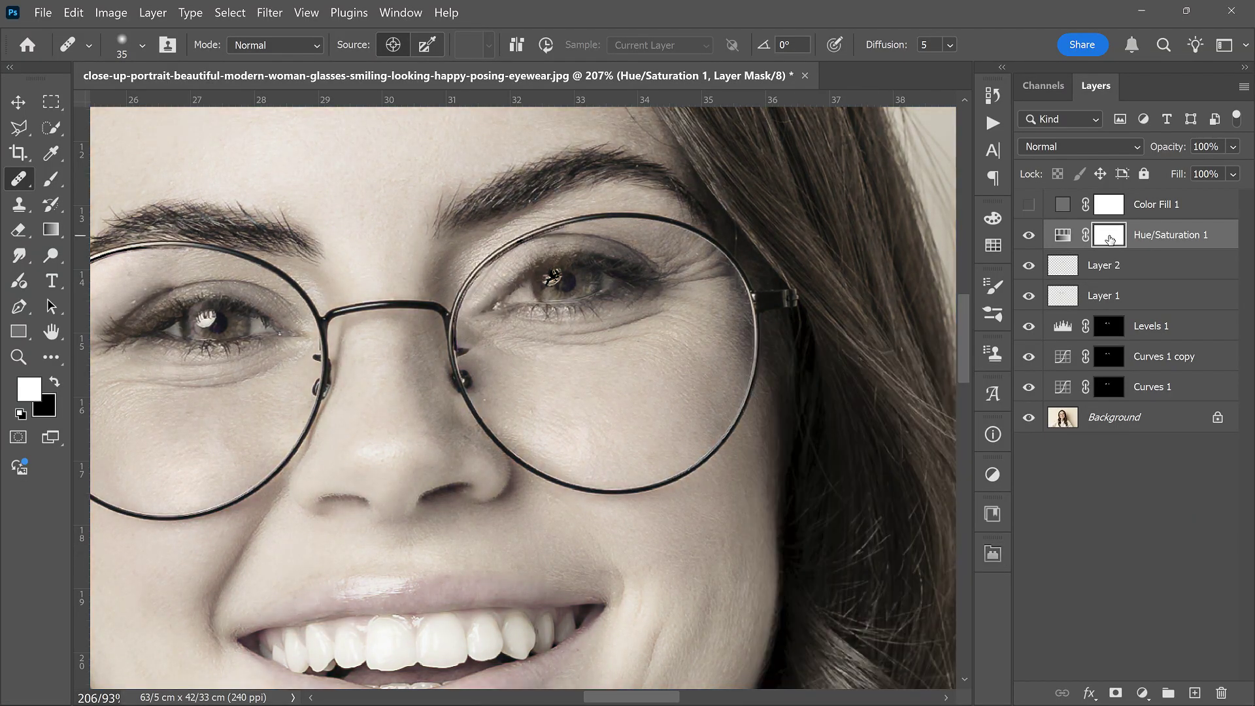
key(ctrl+i)
Step: Switch to the Brush Tool and reduce its size
right_click(57, 188)
click(118, 175)
key(bracketleft)
key(bracketleft)
key(bracketleft)
key(bracketleft)
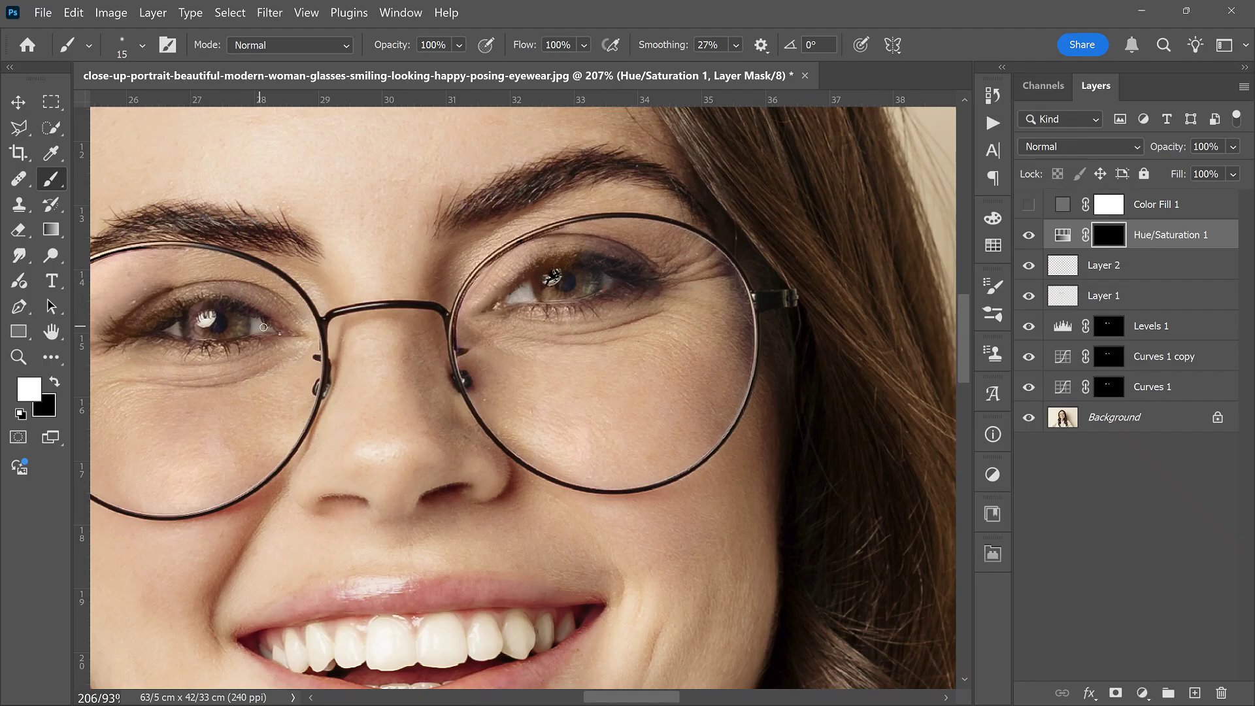
scroll(618, 360, down, 2)
scroll(618, 360, down, 15)
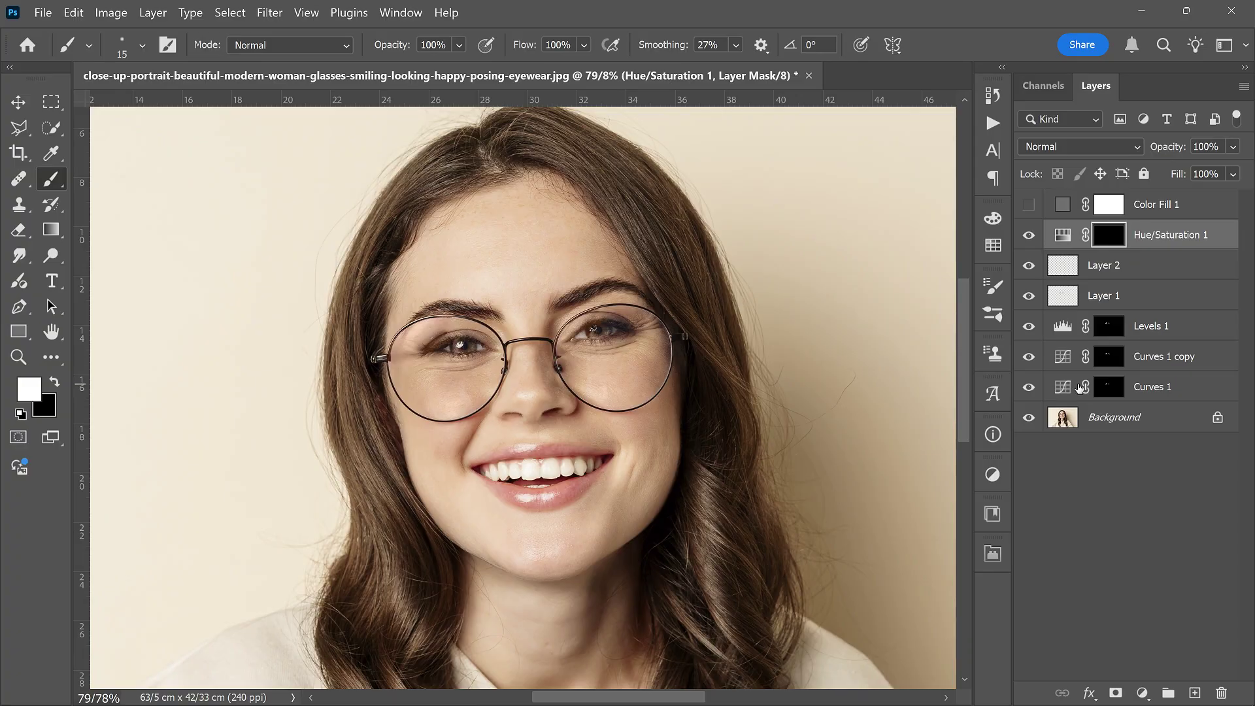
alt+click(1030, 422)
alt+click(1030, 423)
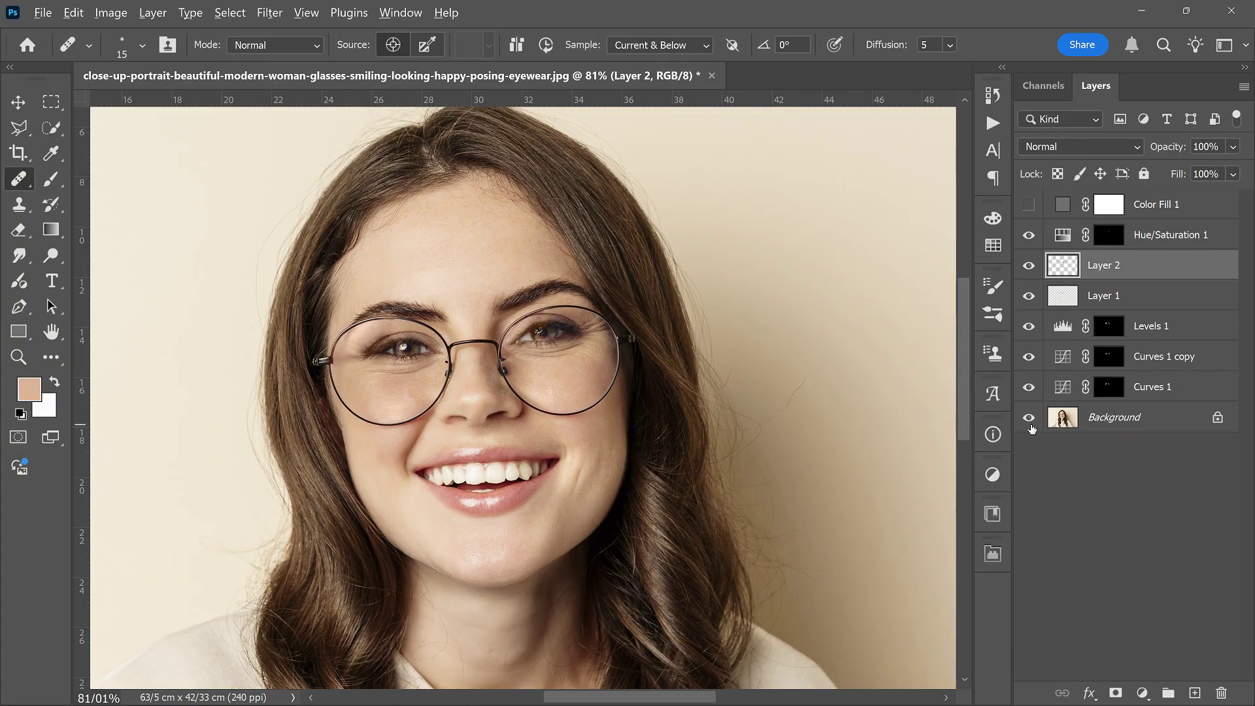